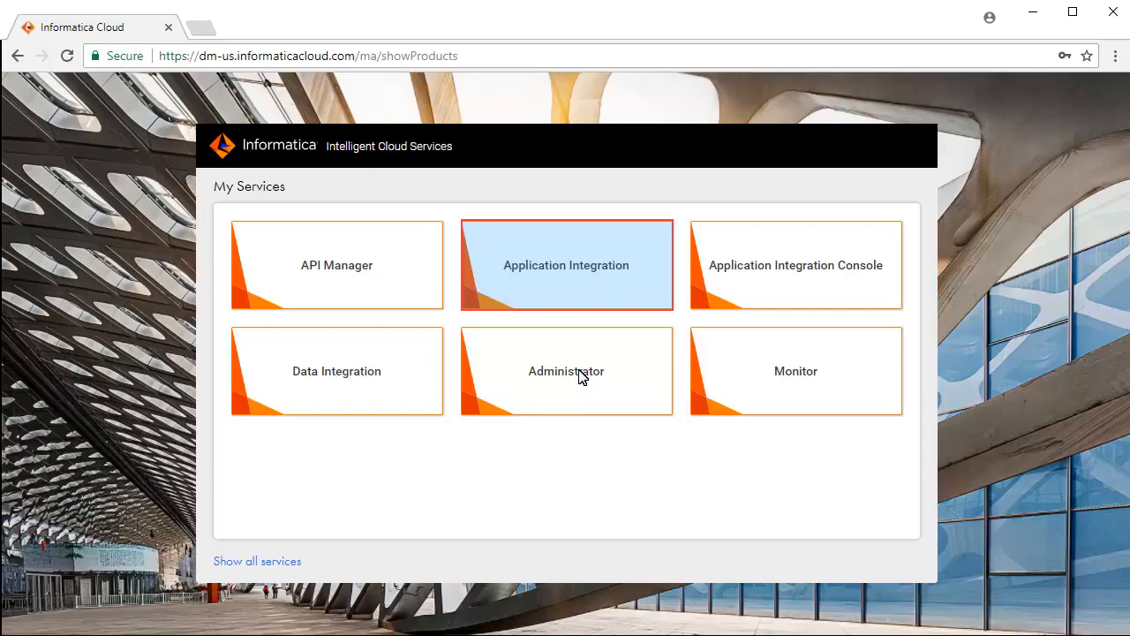
# Create a process named "Add Records to the Table" in Application Integration, allowing anonymous access and running on the Cloud Server
pyautogui.click(606, 255)
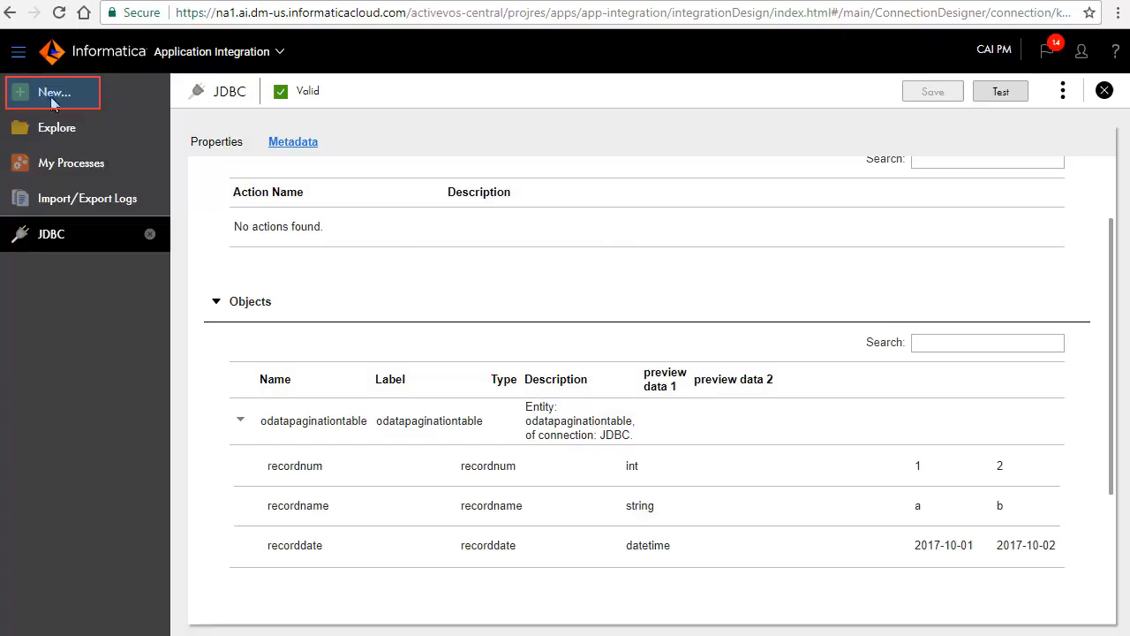
pyautogui.click(50, 96)
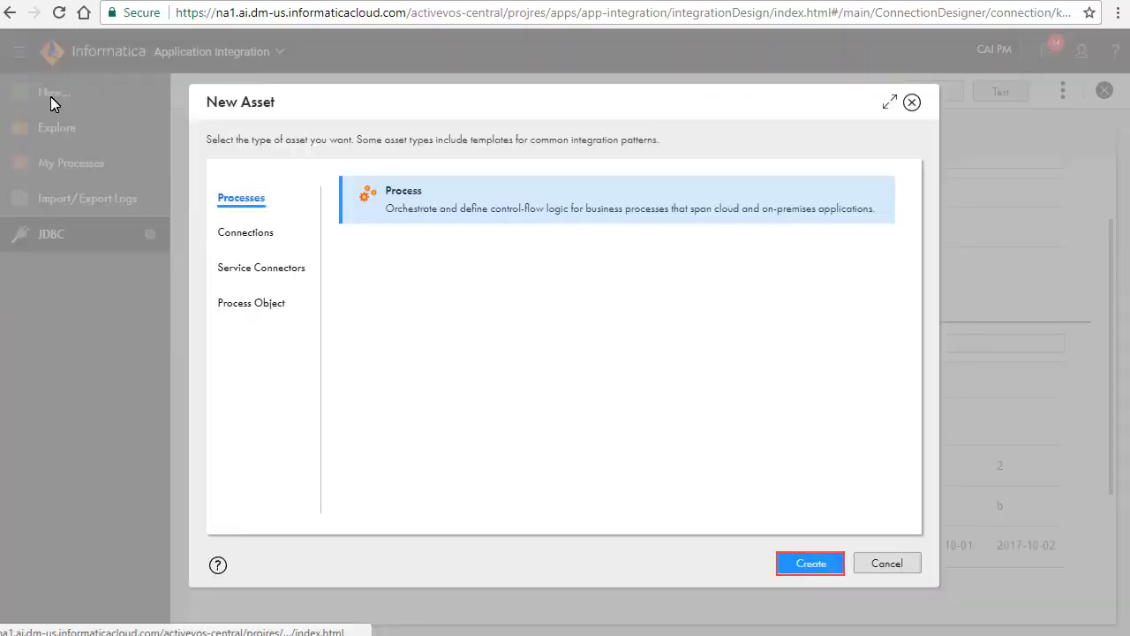
pyautogui.click(810, 562)
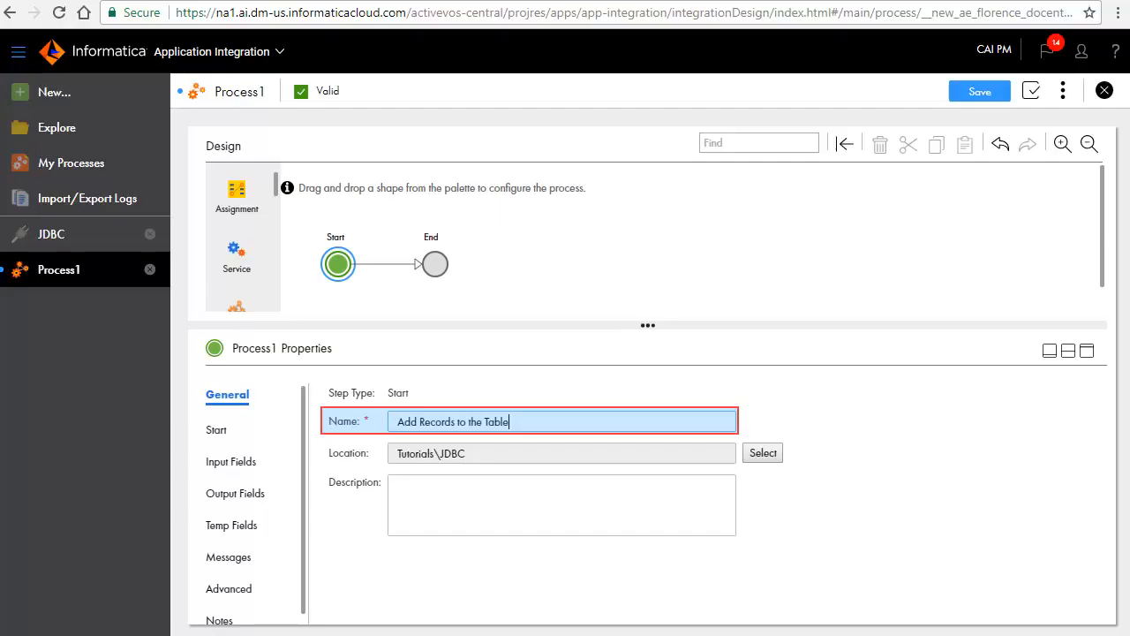
pyautogui.click(218, 428)
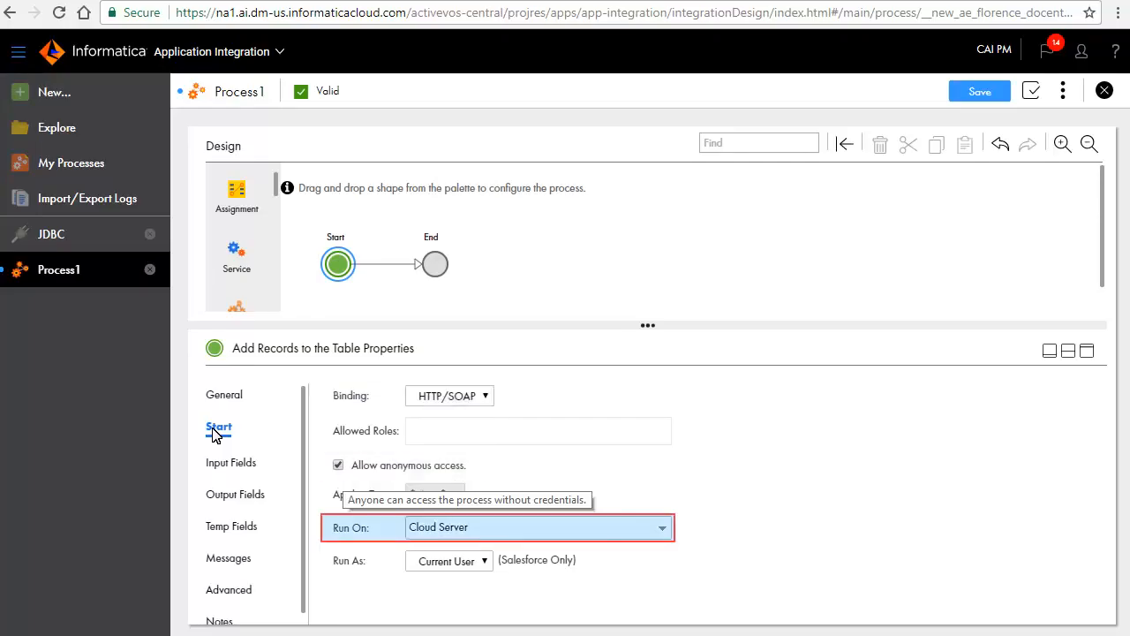
# Add the process input fields recordNumber (Integer), recordName (Text) and recordDate (Date Time)
pyautogui.click(230, 473)
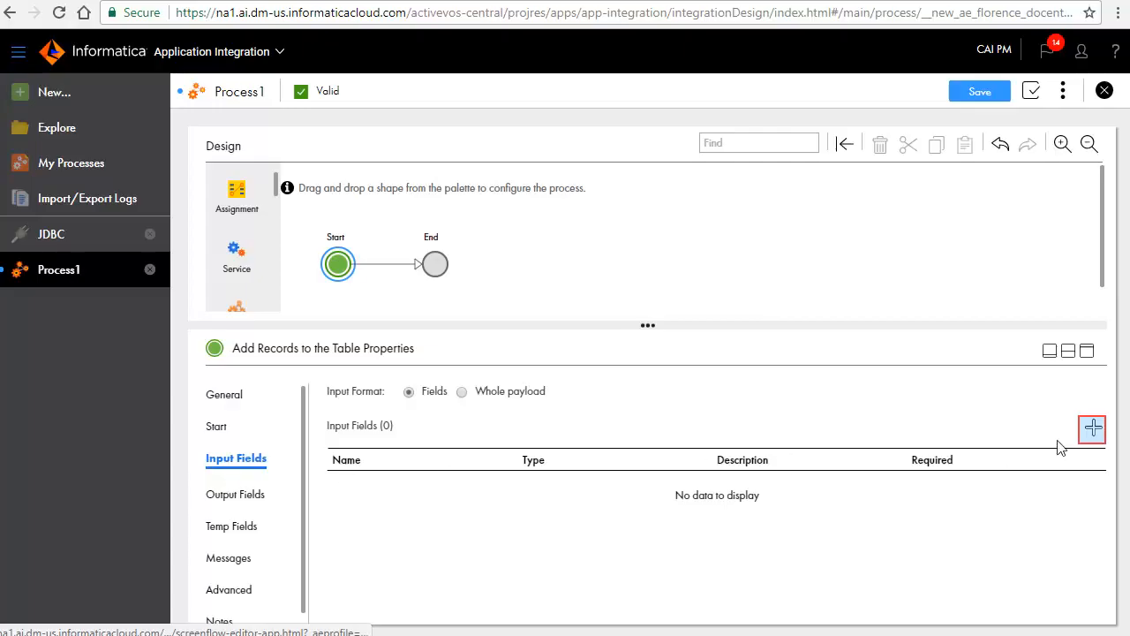
pyautogui.click(1093, 428)
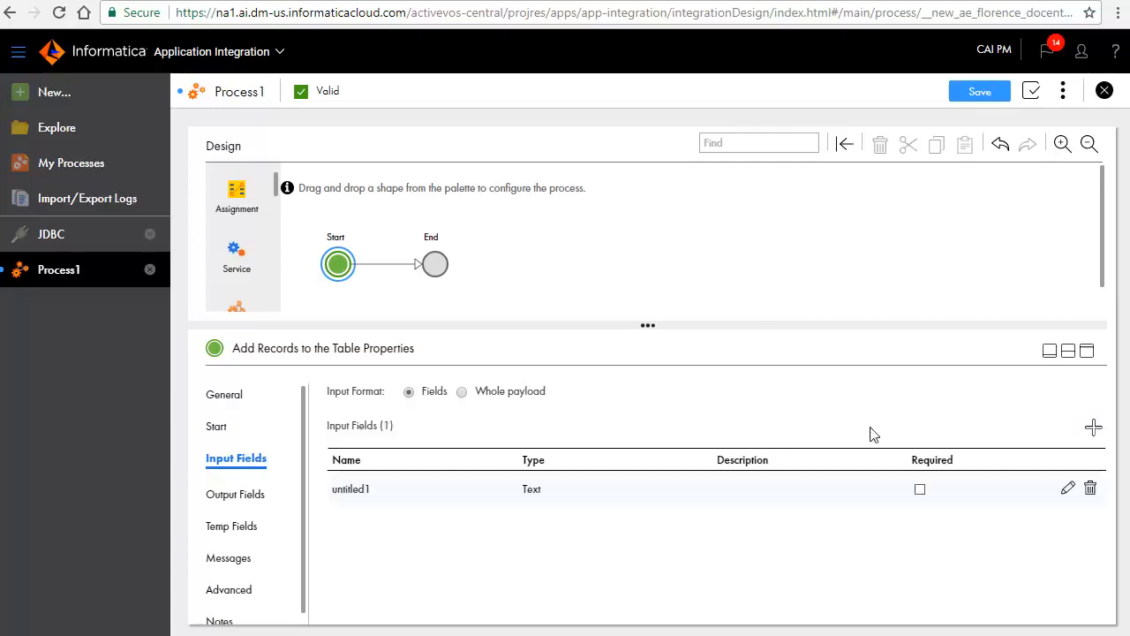
pyautogui.click(367, 492)
pyautogui.write('recordNumber')
pyautogui.click(695, 497)
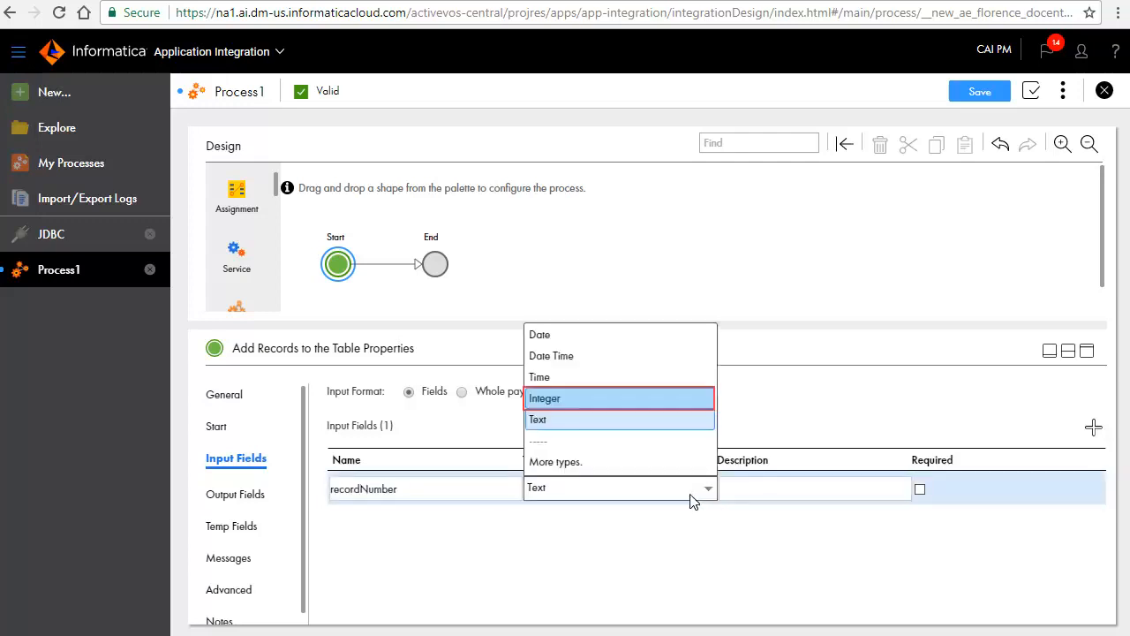
pyautogui.click(560, 398)
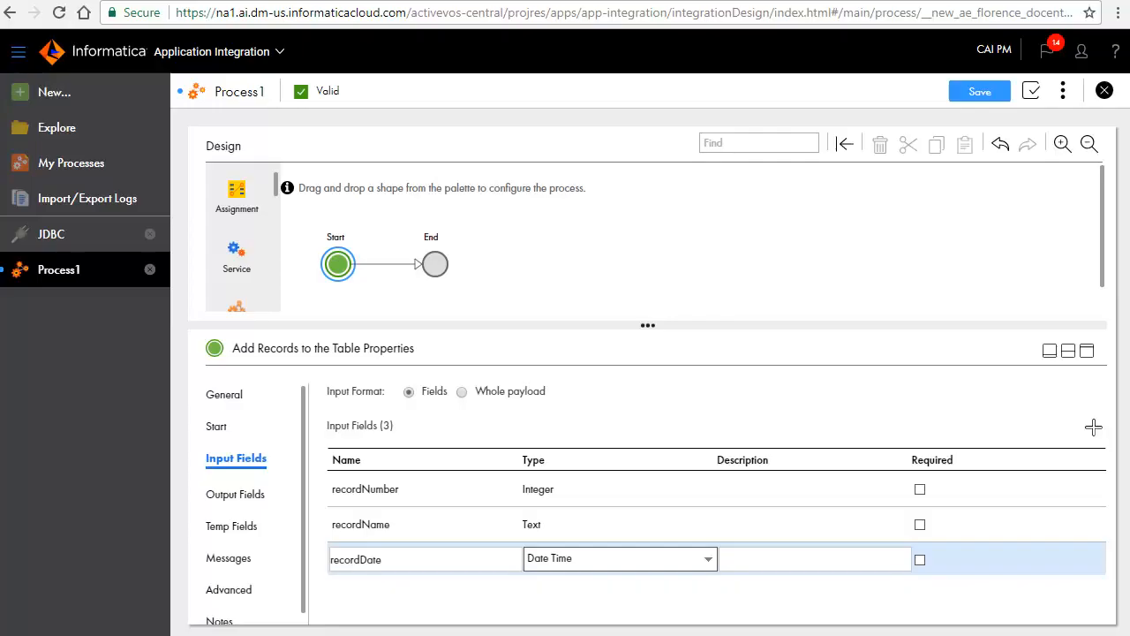
# Add a process output field of type Text named "output"
pyautogui.click(229, 498)
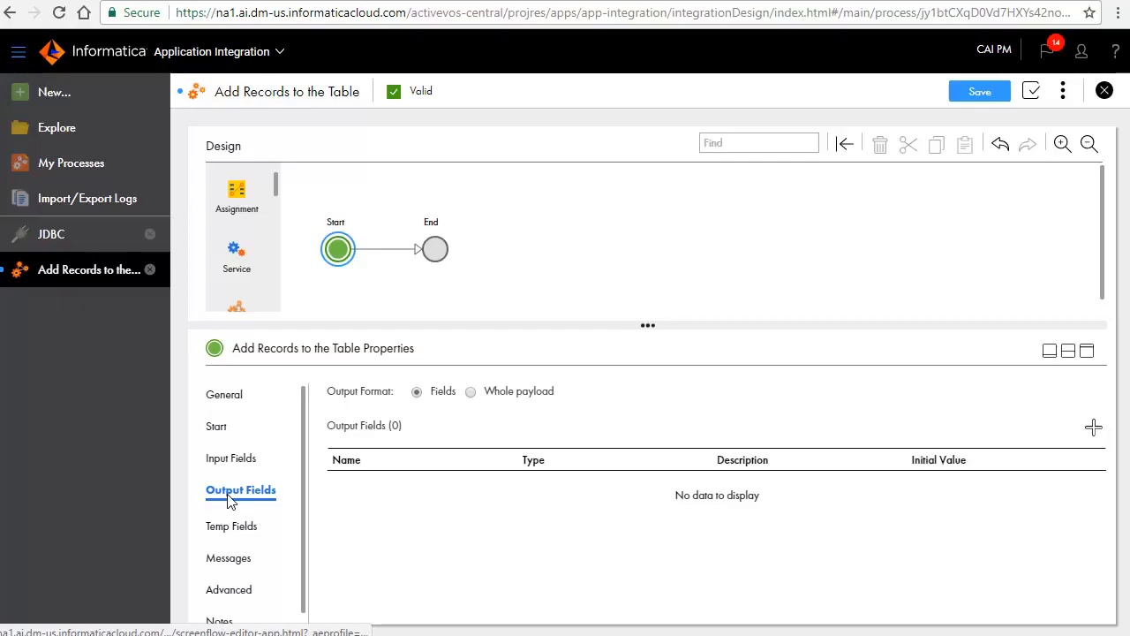
pyautogui.click(1094, 427)
pyautogui.click(380, 497)
pyautogui.write('output')
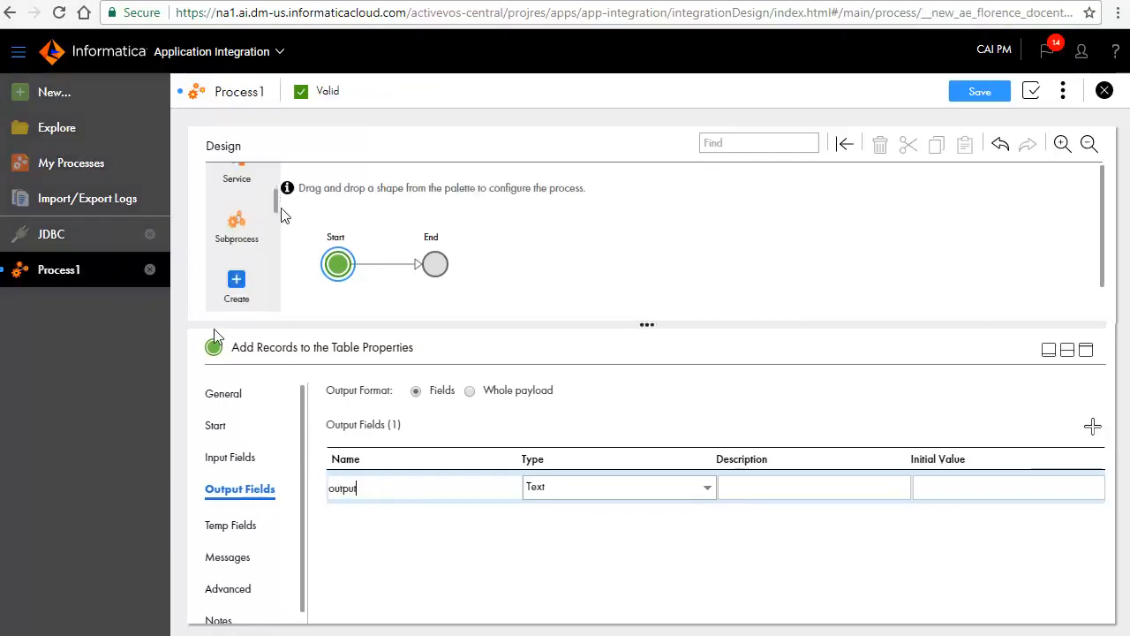
# Insert a Create step between Start and End and name it "Add Record"
pyautogui.scroll(-1, 283, 216)
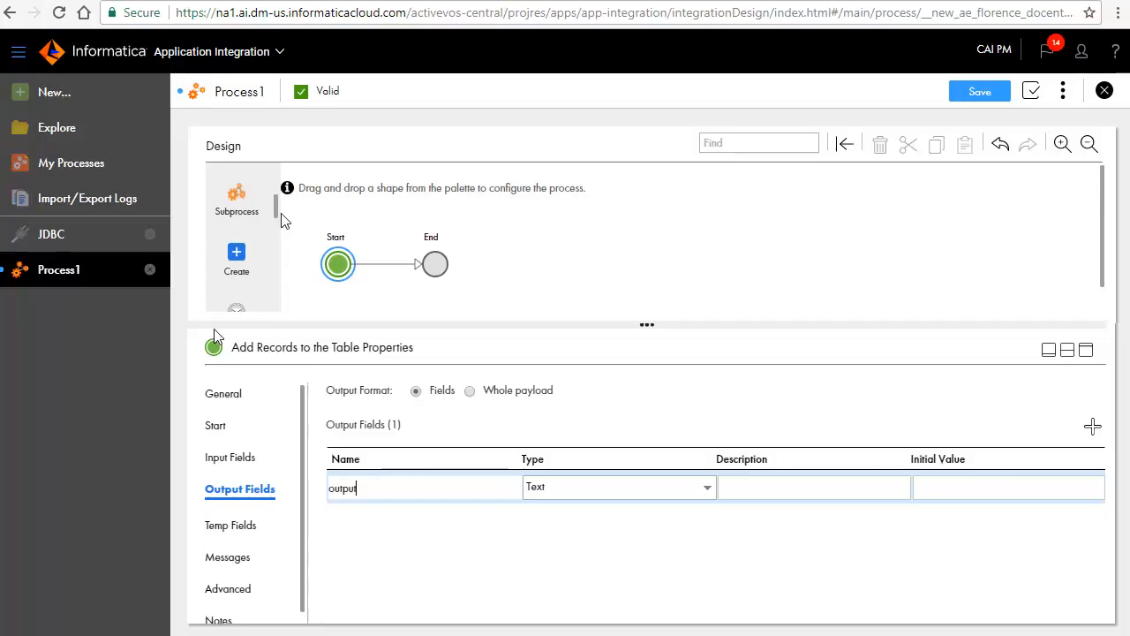
pyautogui.moveTo(235, 258); pyautogui.dragTo(378, 268)
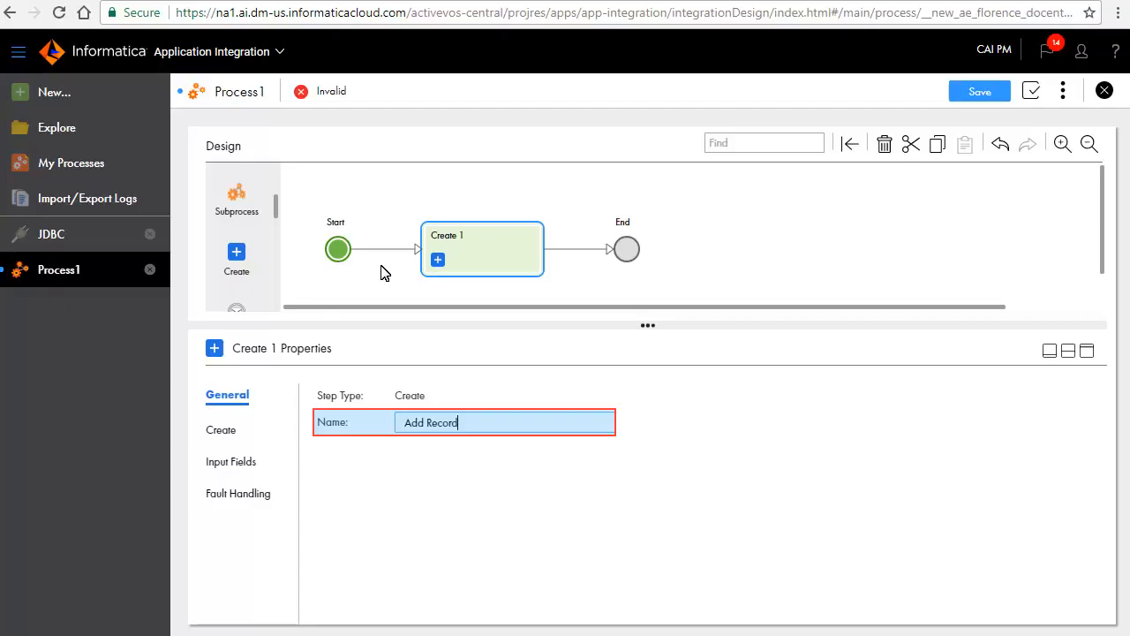
pyautogui.press('Tab')
# Set the Add Record step to use the JDBC connection and the odatapaginationtable object
pyautogui.click(220, 428)
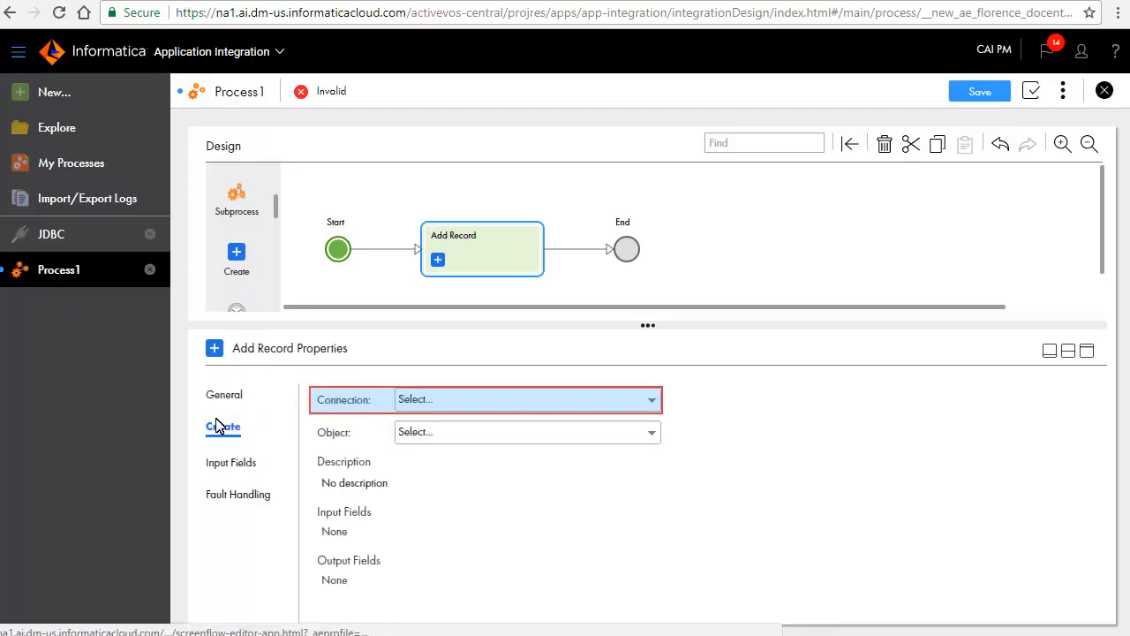
pyautogui.click(538, 404)
pyautogui.click(524, 445)
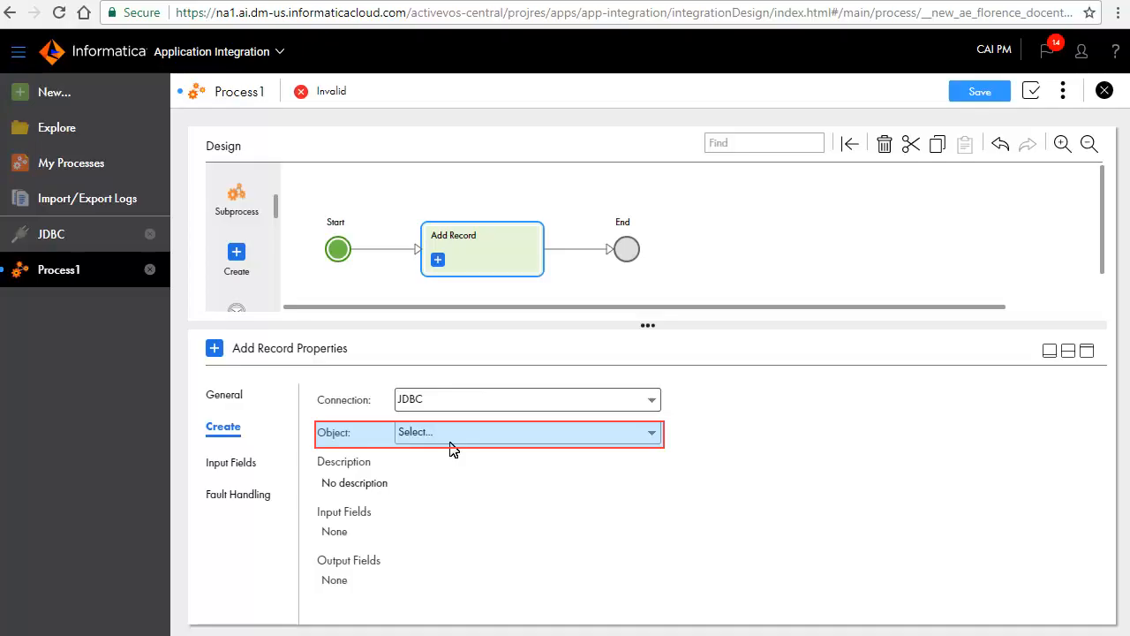
pyautogui.click(469, 436)
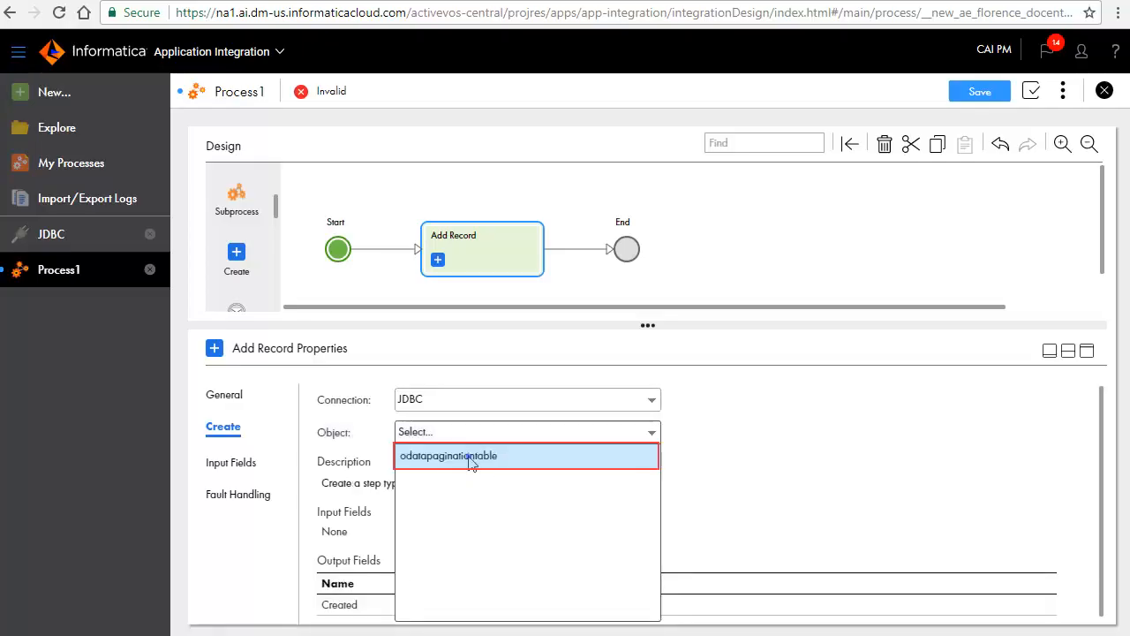
pyautogui.click(469, 454)
# Map the Add Record inputs recordnum, recordname and recorddate to the process fields recordNumber, recordName and recordDate
pyautogui.click(221, 463)
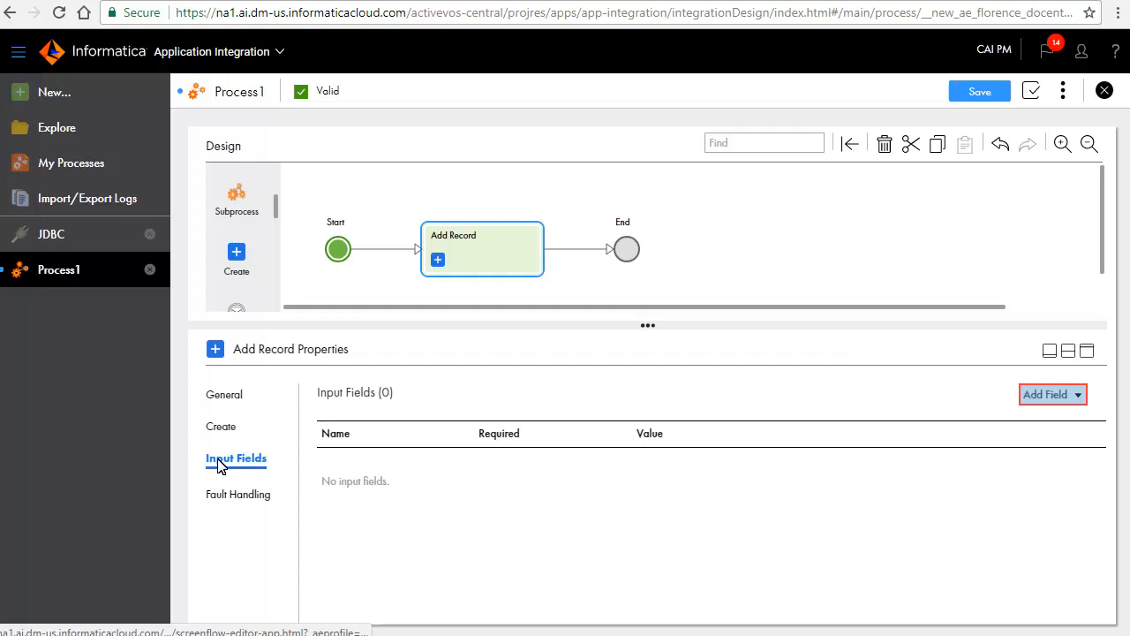
pyautogui.click(1049, 395)
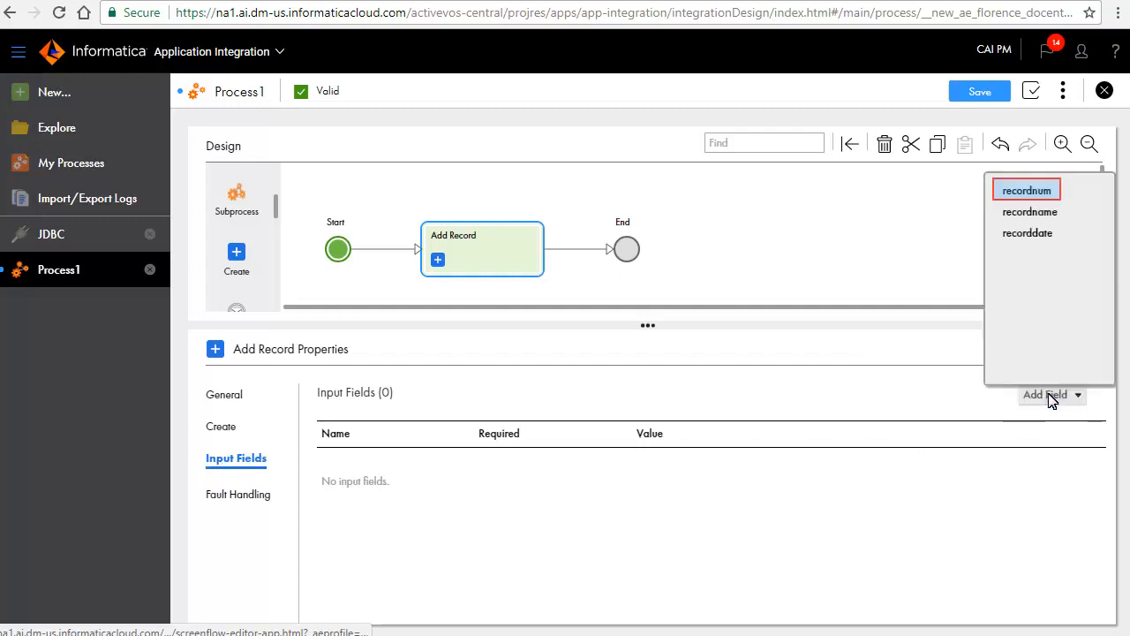
pyautogui.click(1040, 190)
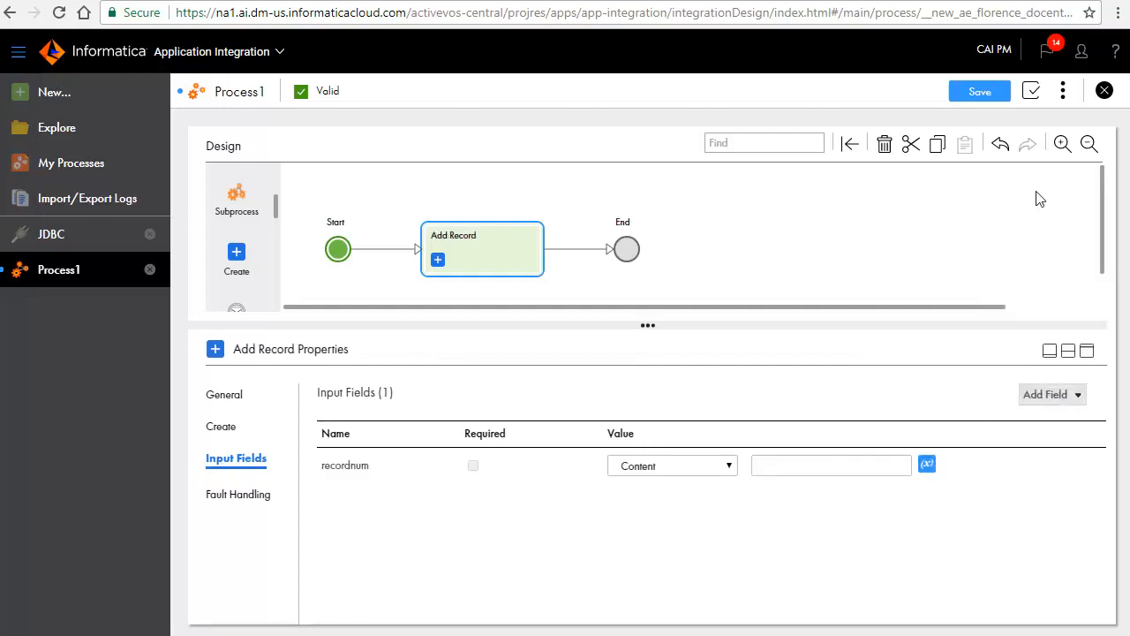
pyautogui.click(720, 468)
pyautogui.click(711, 518)
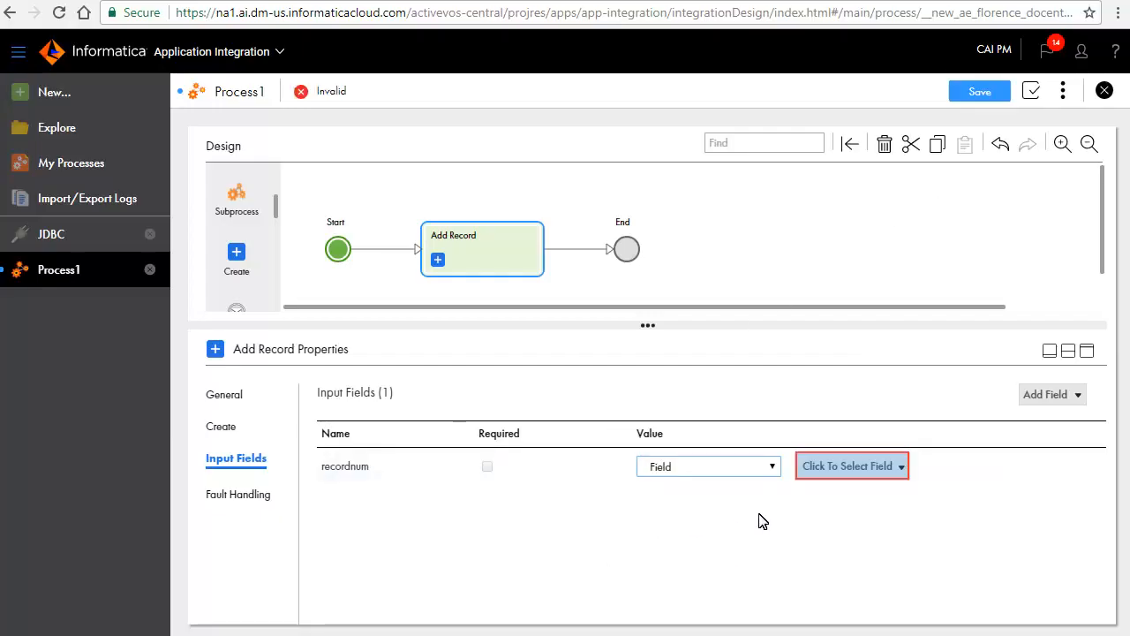
pyautogui.click(898, 465)
pyautogui.click(839, 260)
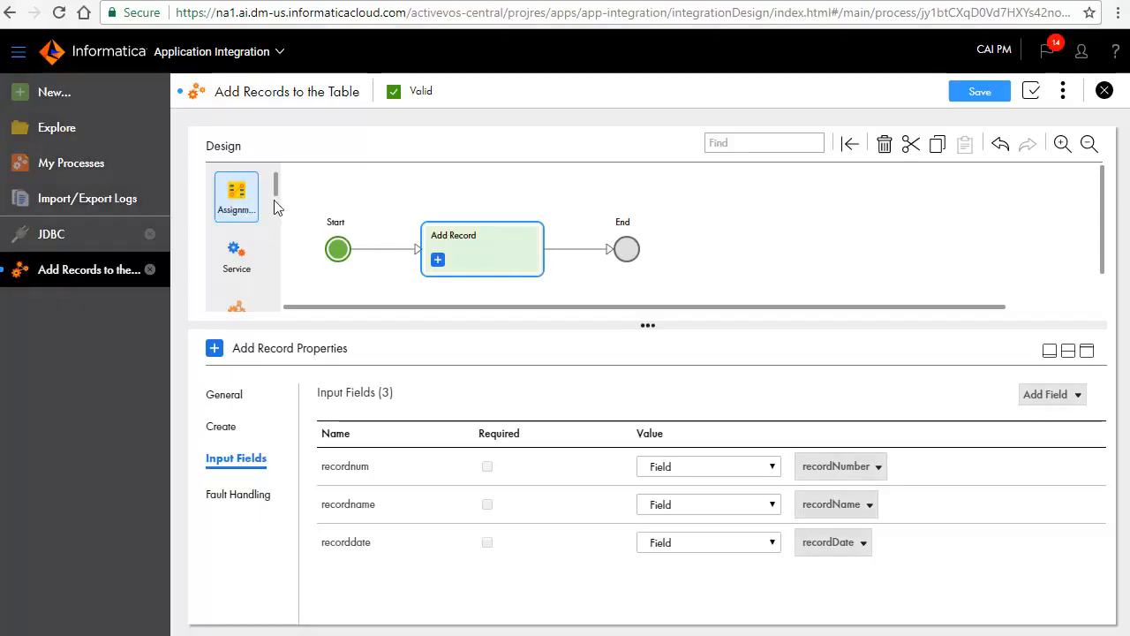
# Add an Assignment step named "Assign to output" after Add Record, setting output to the content "The row is inserted successfully."
pyautogui.moveTo(258, 205); pyautogui.dragTo(580, 255)
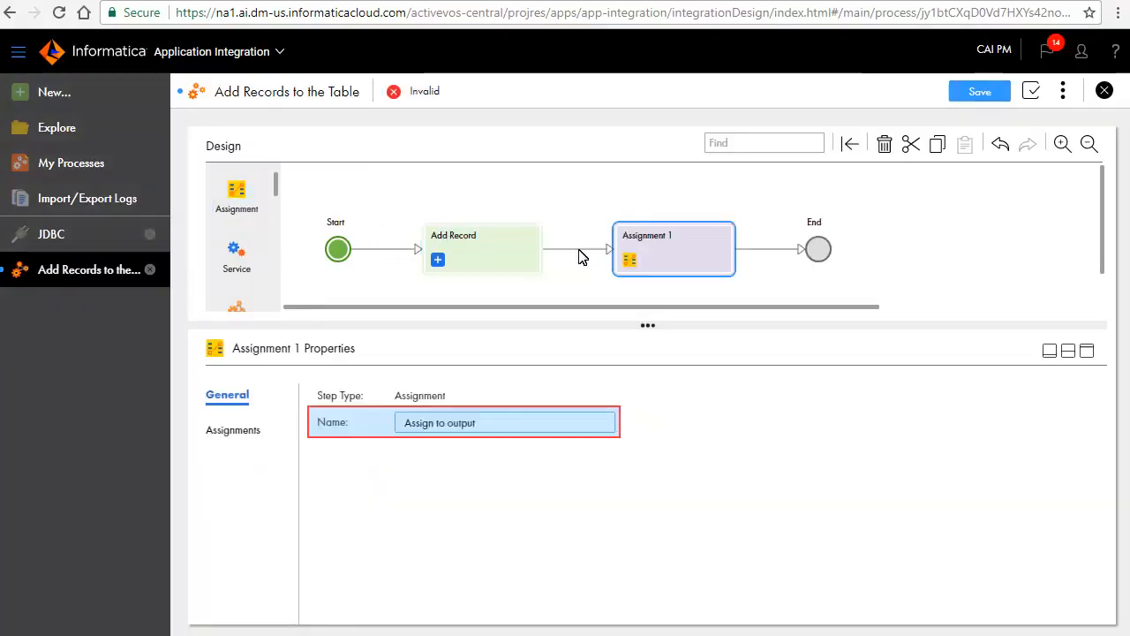
pyautogui.click(221, 432)
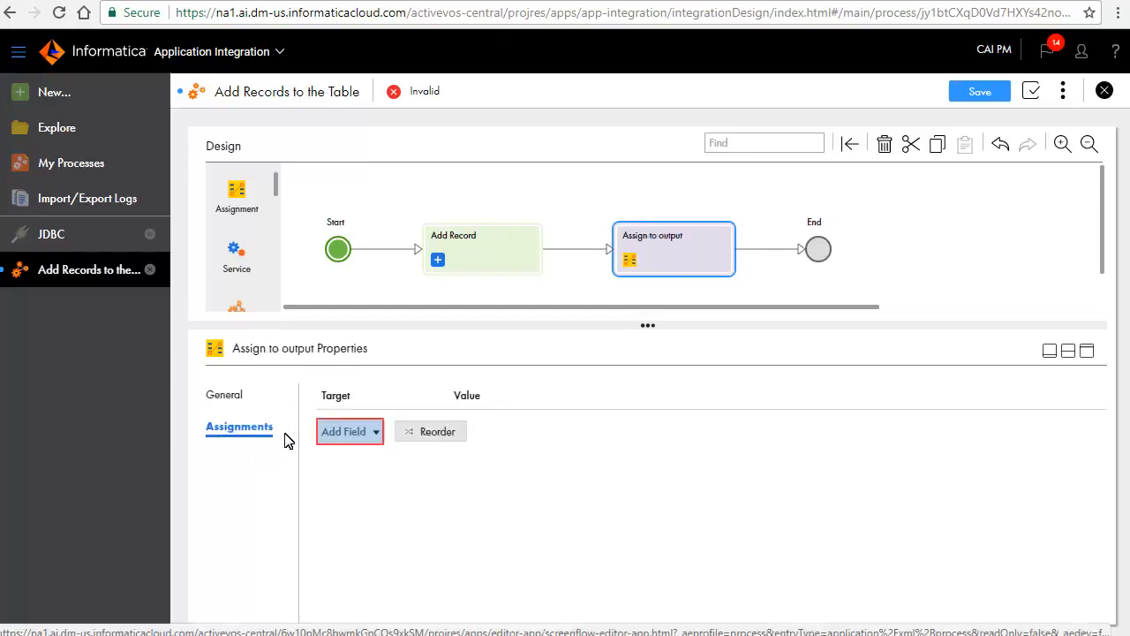
pyautogui.click(373, 442)
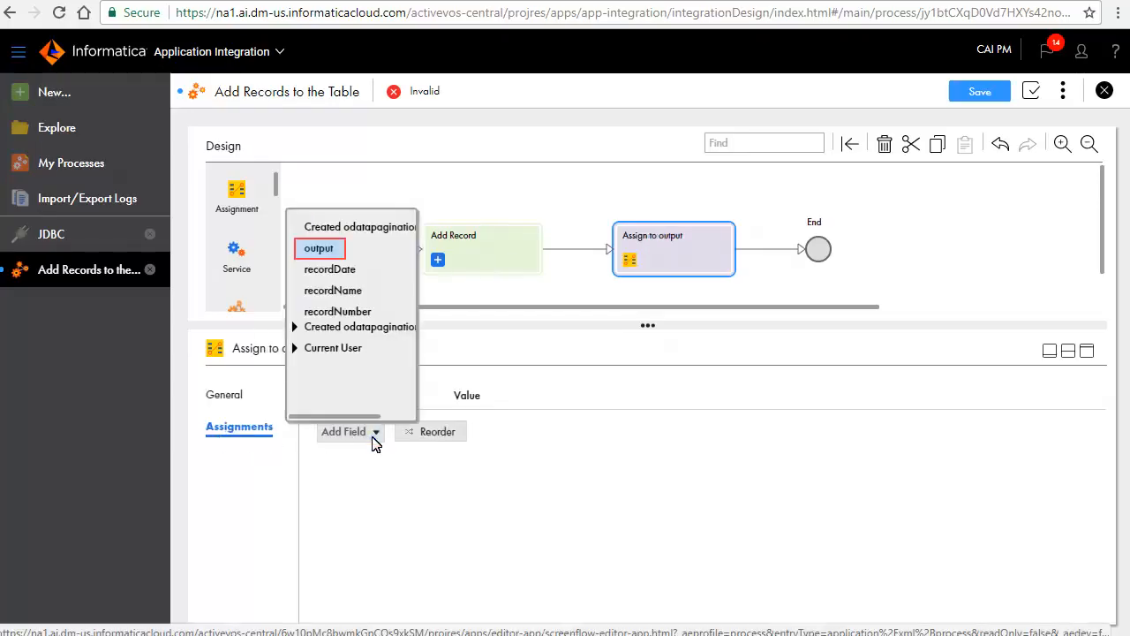
pyautogui.click(324, 247)
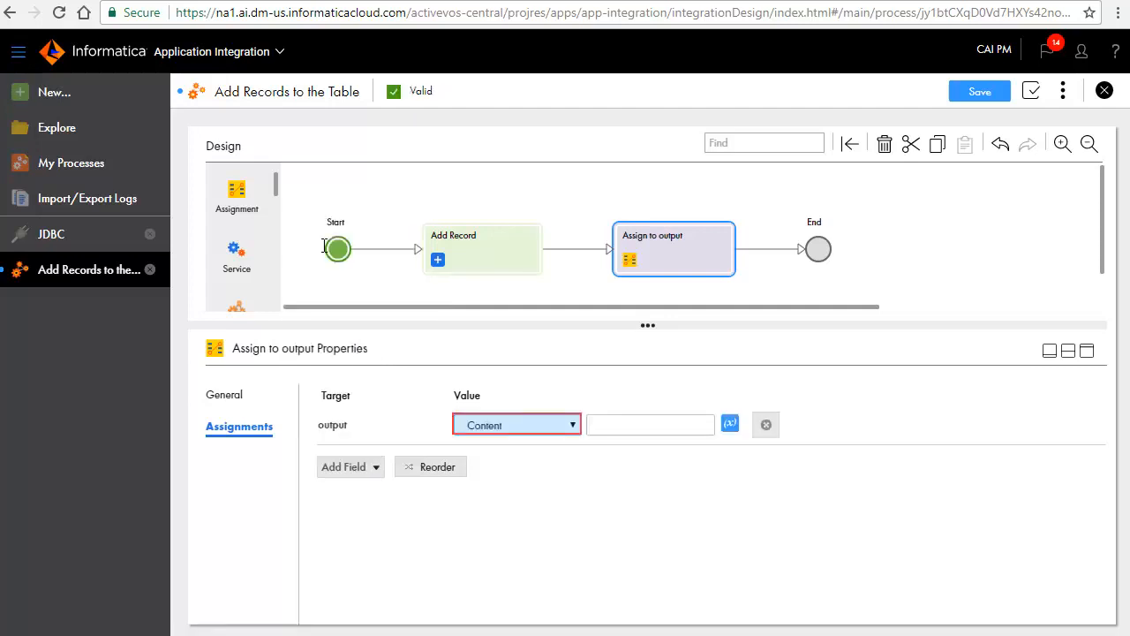
pyautogui.click(649, 430)
pyautogui.write('Row is inserted successfully.')
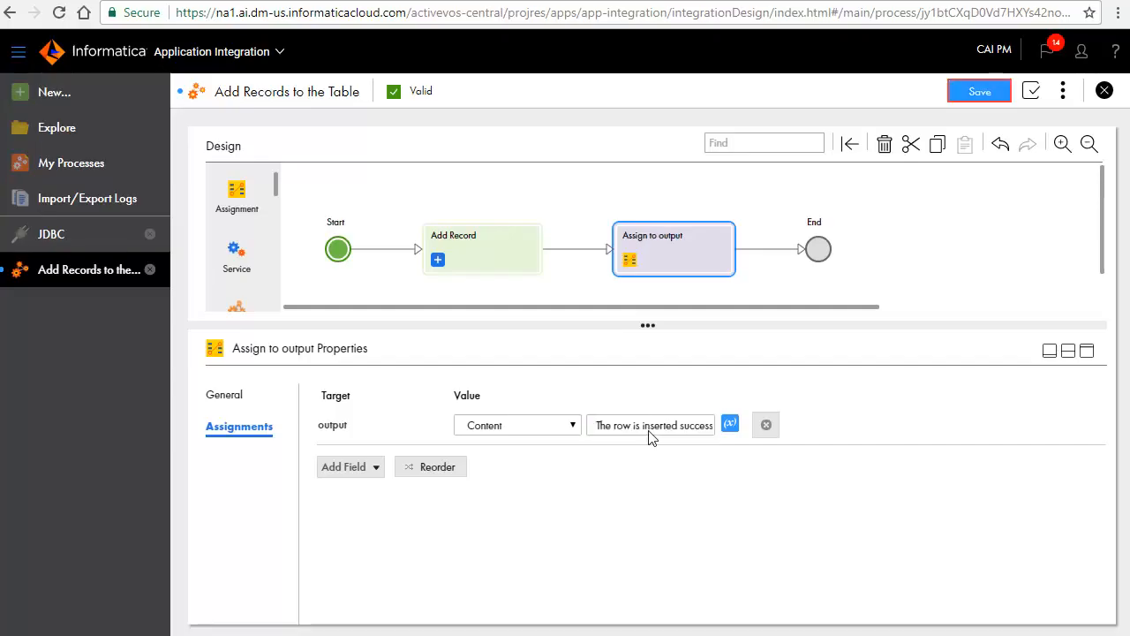
# Save and publish the Add Records to the Table process
pyautogui.click(987, 95)
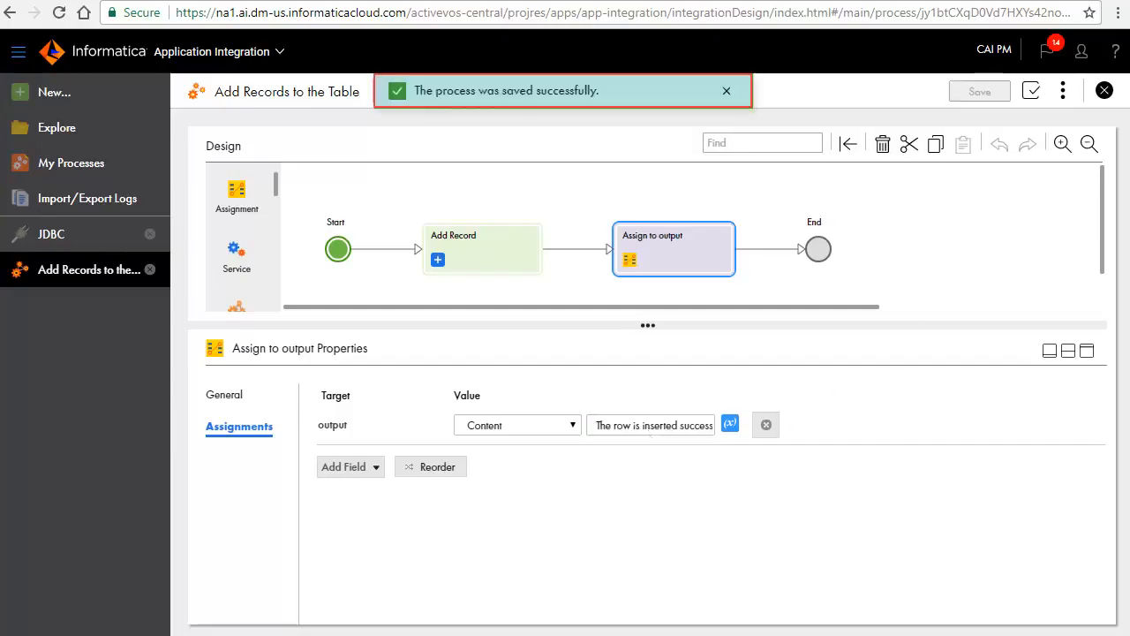
pyautogui.click(1063, 90)
pyautogui.click(976, 135)
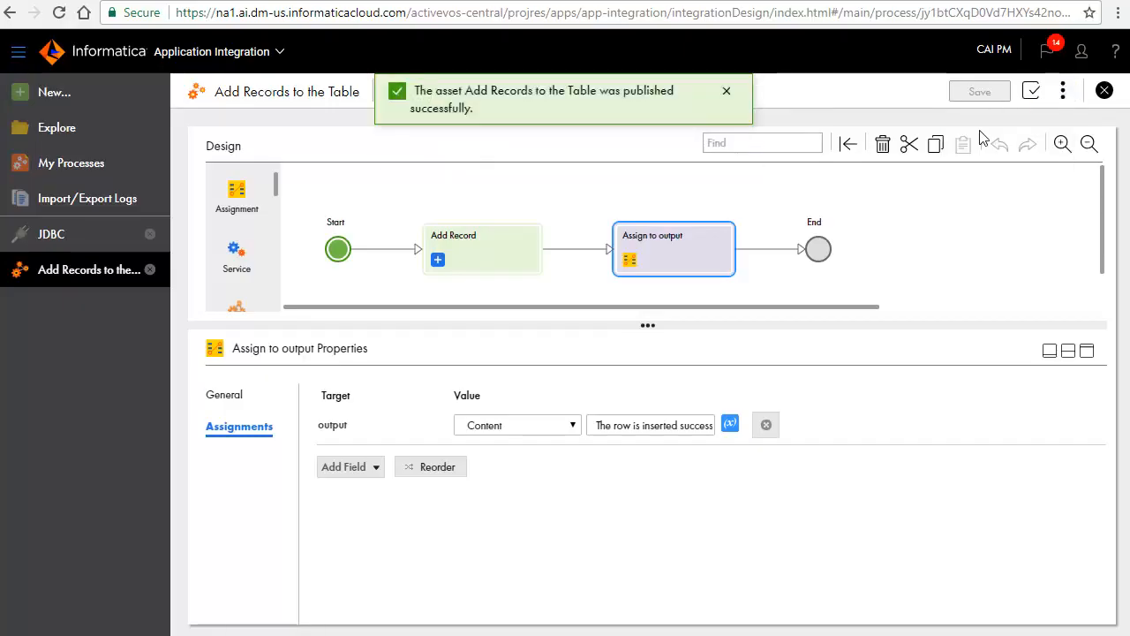
# Copy the published process's Service URL and run it in a new browser tab with recordNumber=2, recordName=b and recordDate=2017-10-02
pyautogui.click(1063, 90)
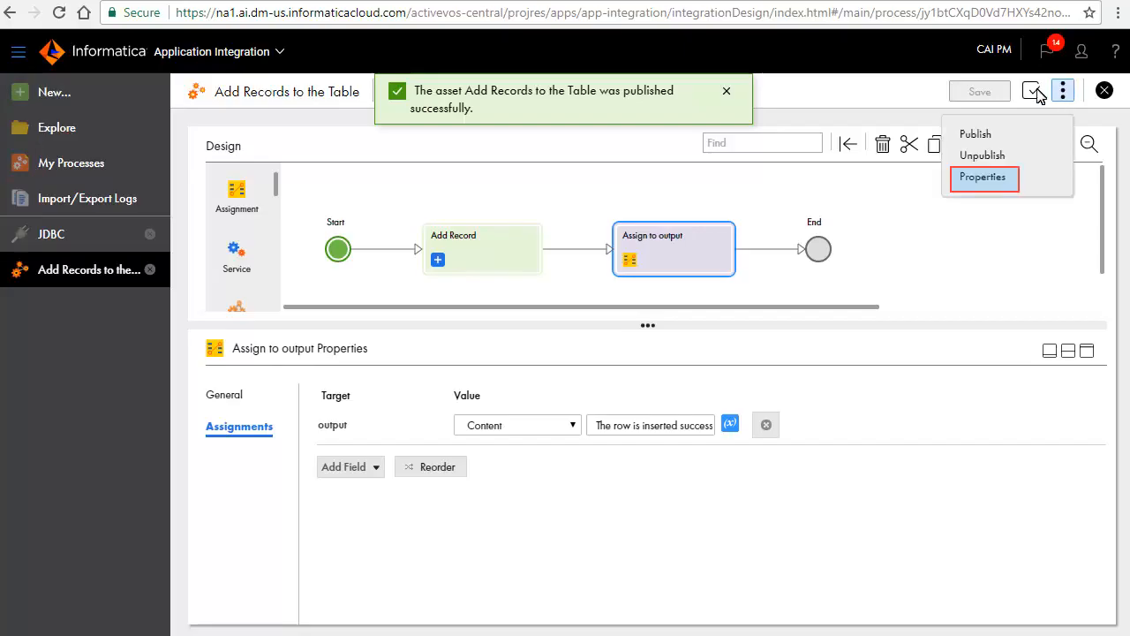
pyautogui.click(986, 177)
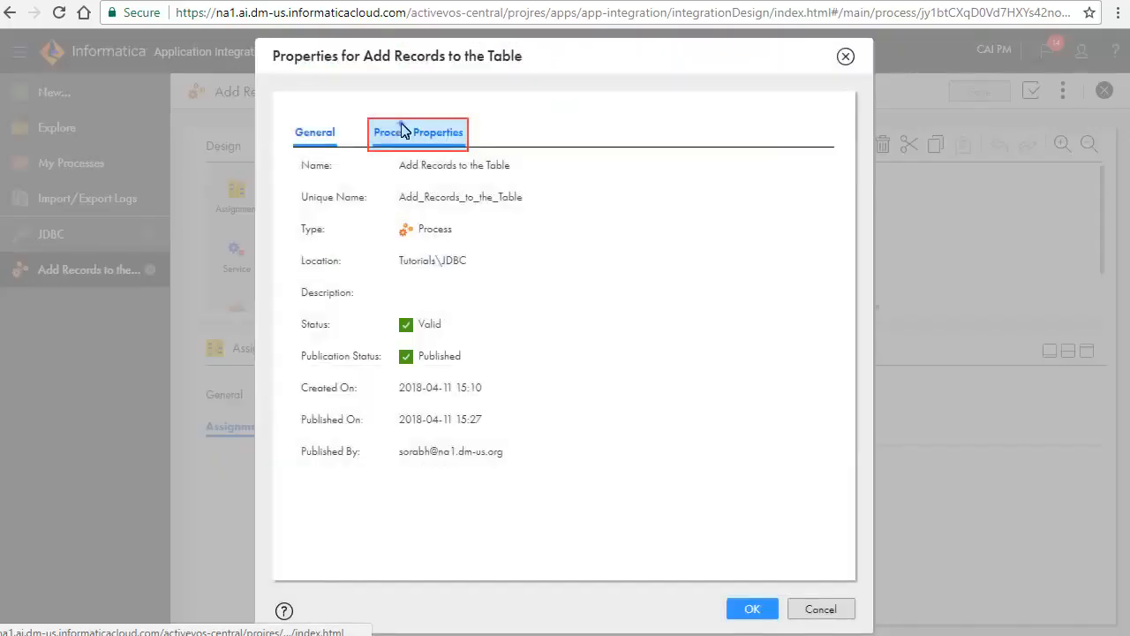
pyautogui.click(402, 131)
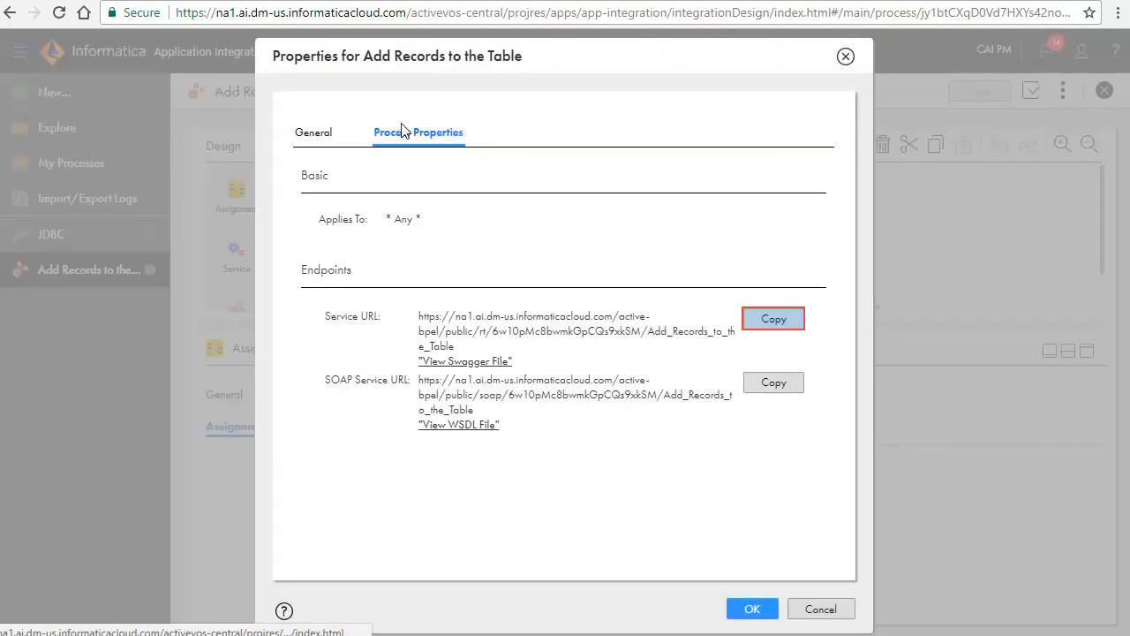
pyautogui.click(777, 318)
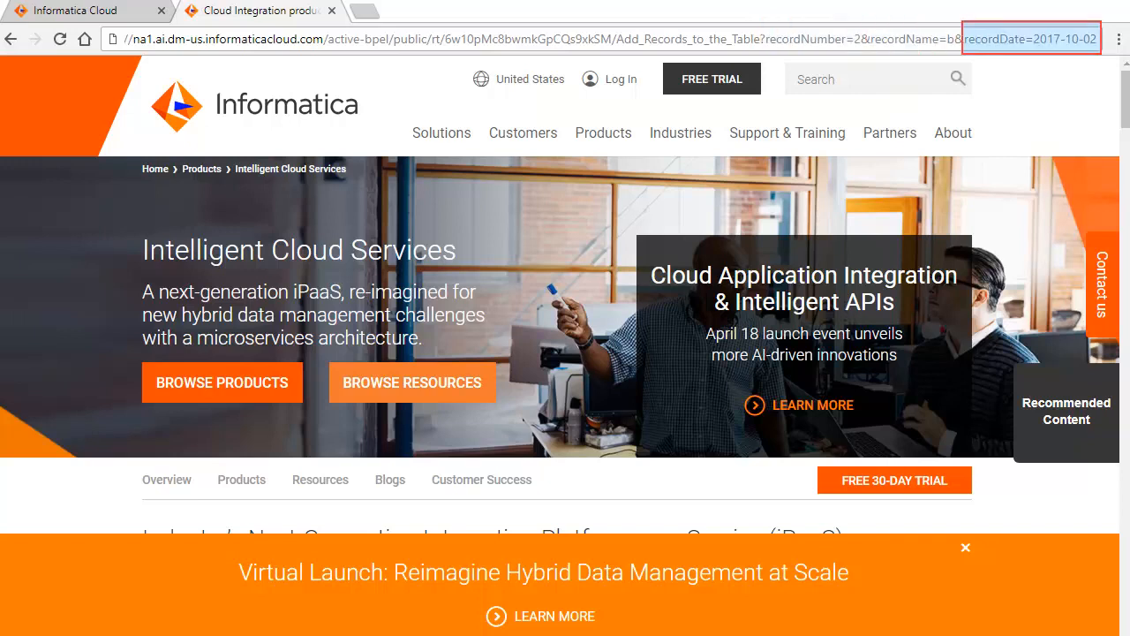
pyautogui.press('Return')
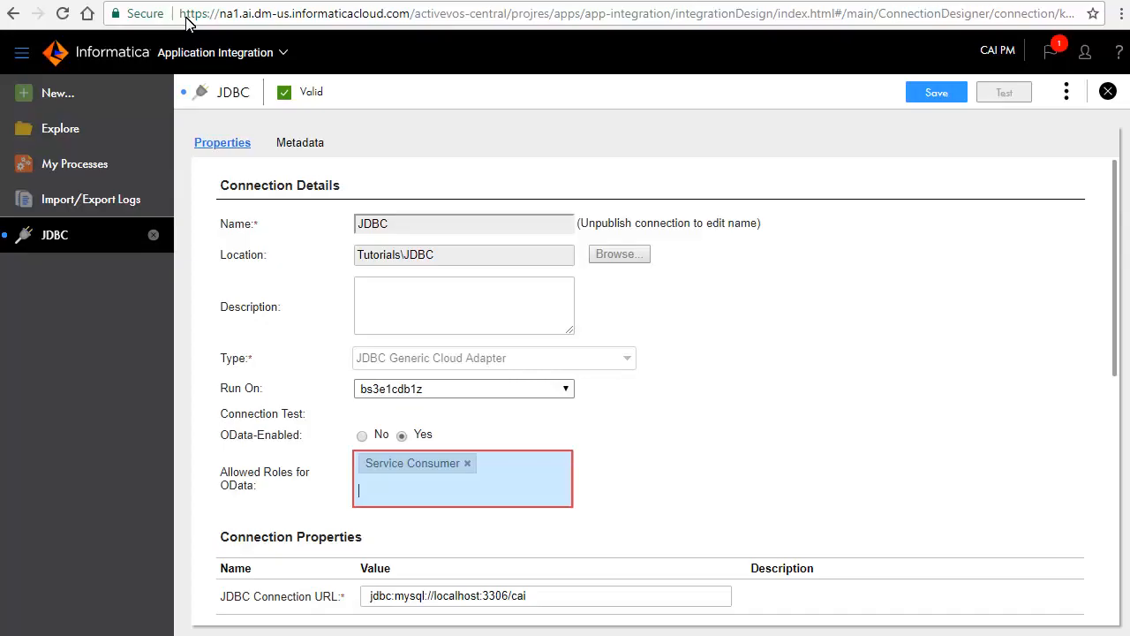
# Define recordnum as the custom OData key of the odatapaginationtable entity in the connection's metadata and save the JDBC connection
pyautogui.click(296, 144)
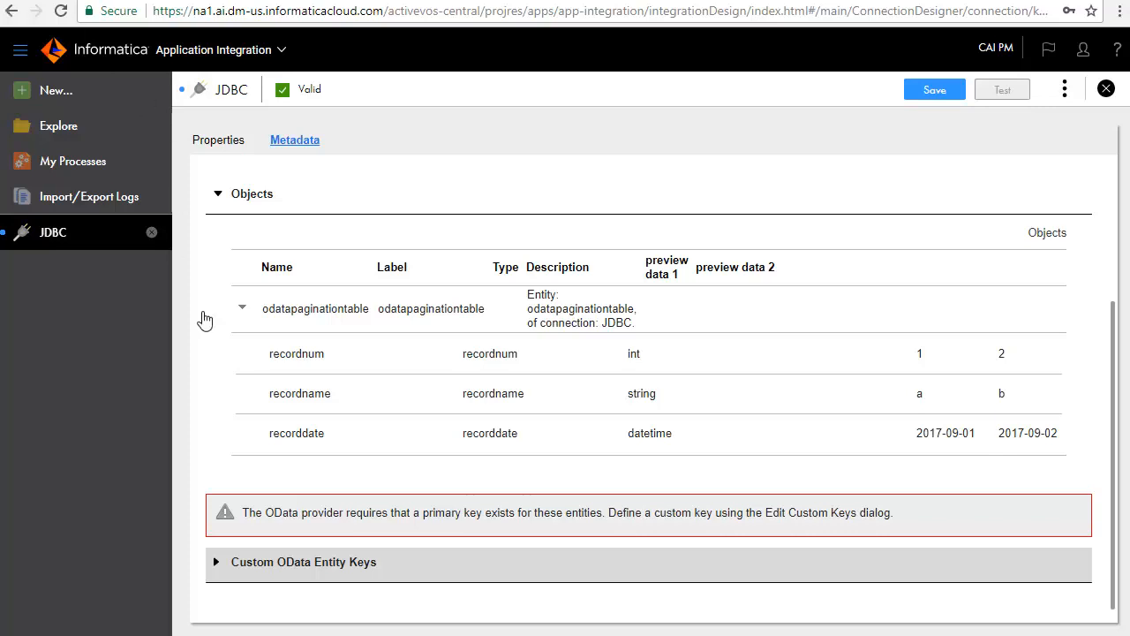
pyautogui.click(217, 562)
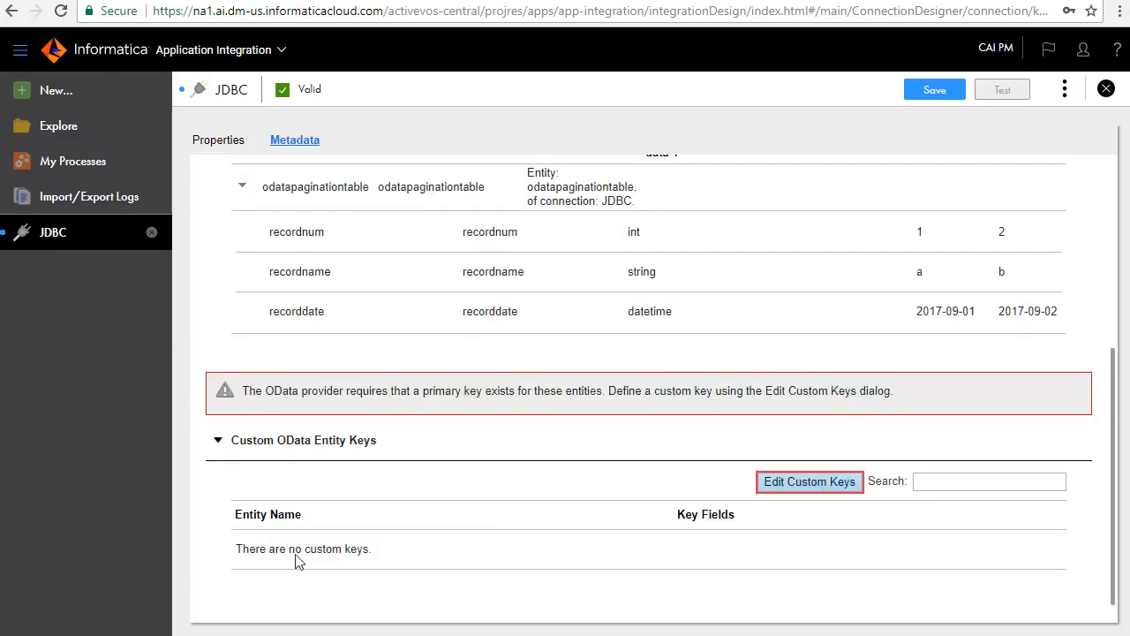
pyautogui.click(837, 483)
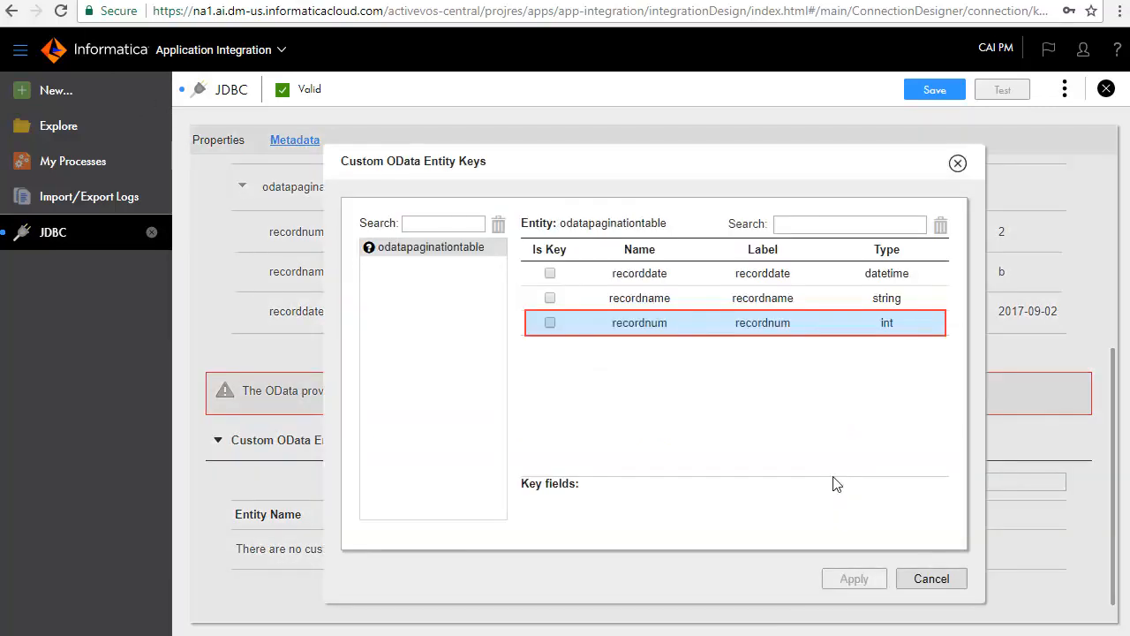
pyautogui.click(550, 324)
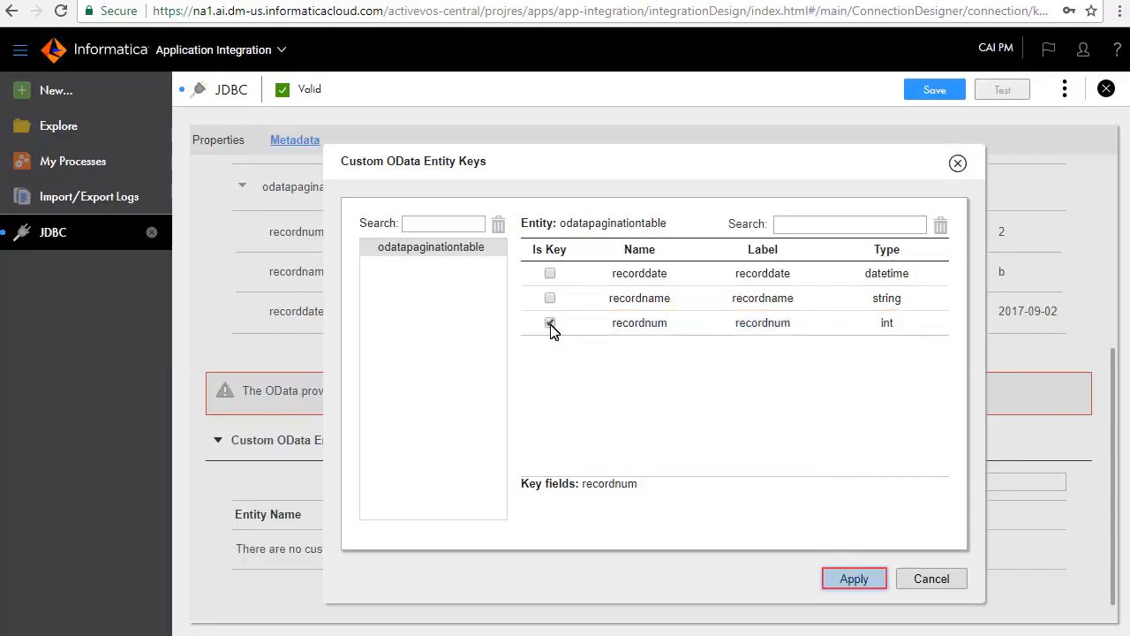
pyautogui.click(853, 579)
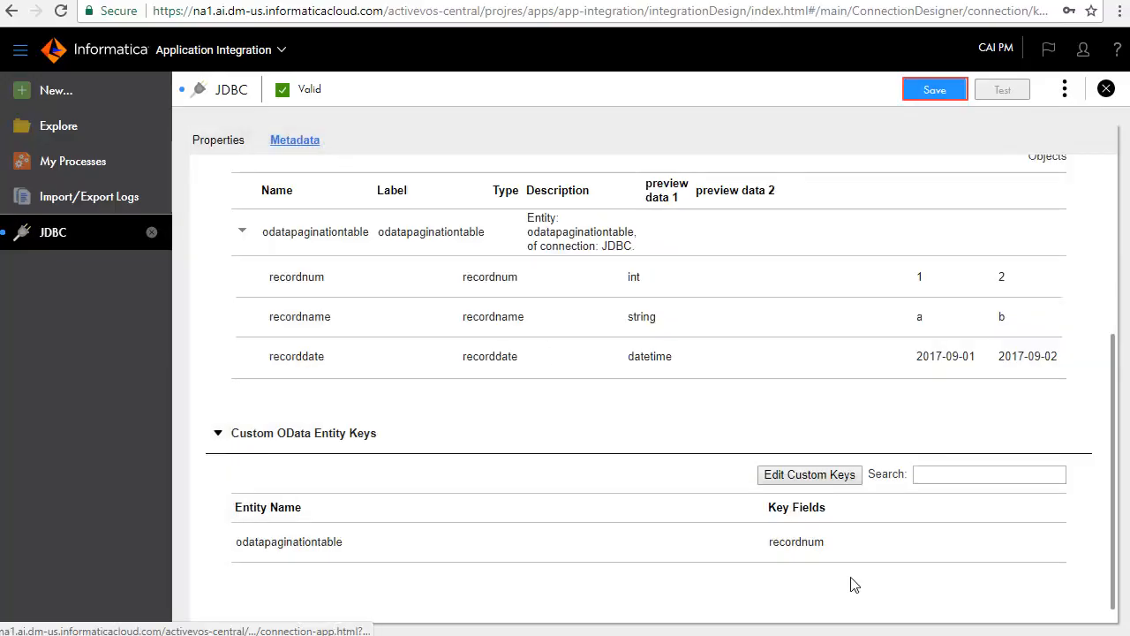
pyautogui.click(941, 91)
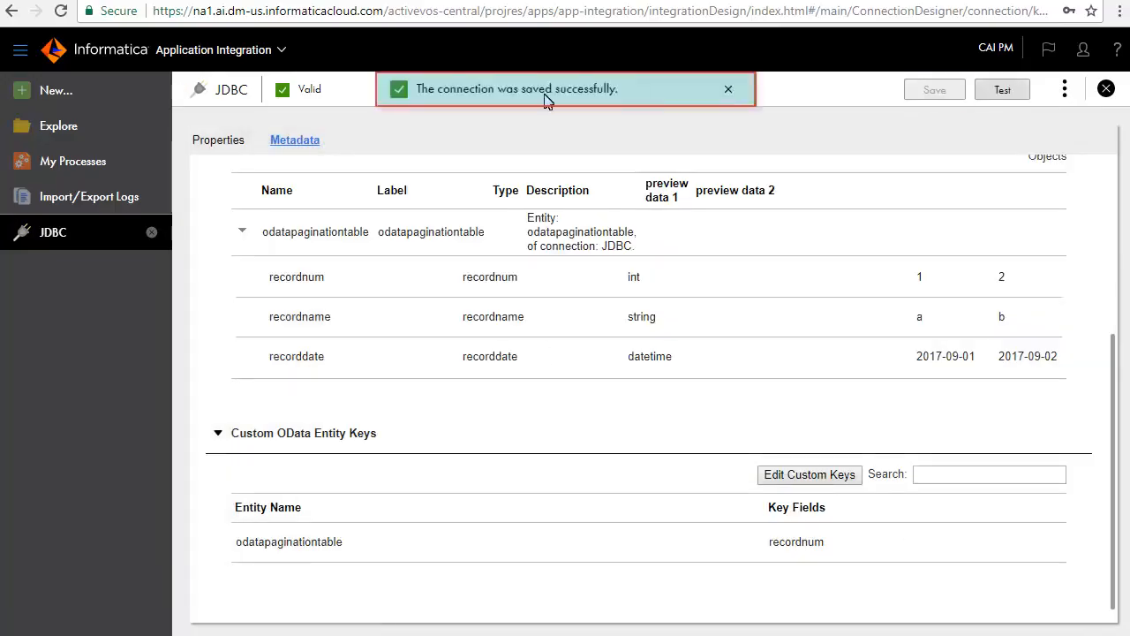
# Test the JDBC connection from its properties and publish it
pyautogui.click(226, 144)
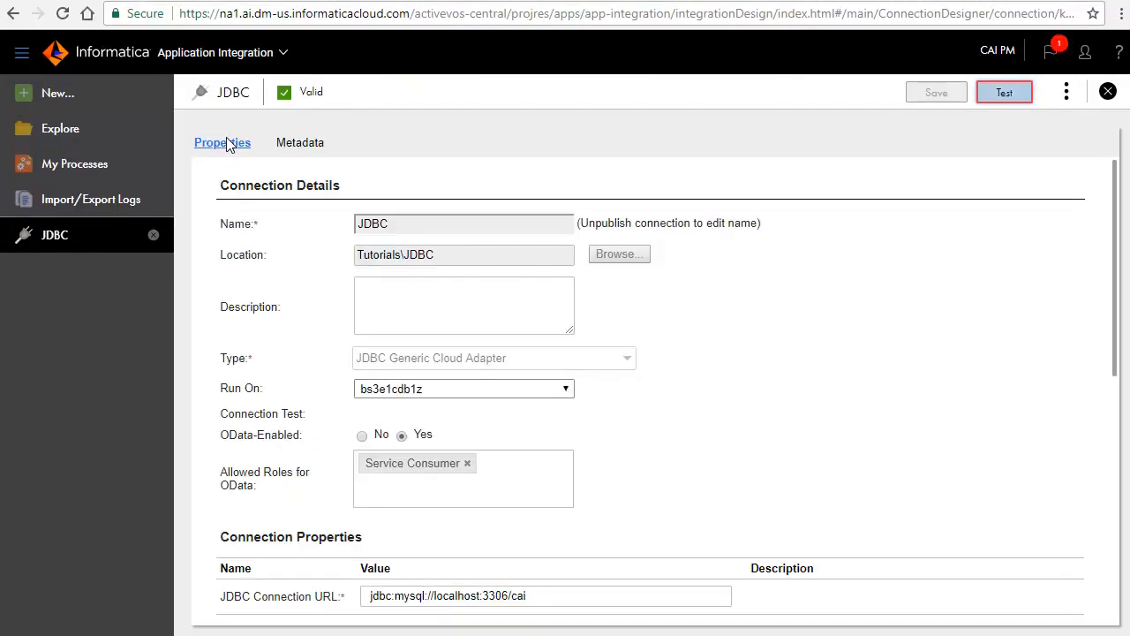
pyautogui.click(1005, 92)
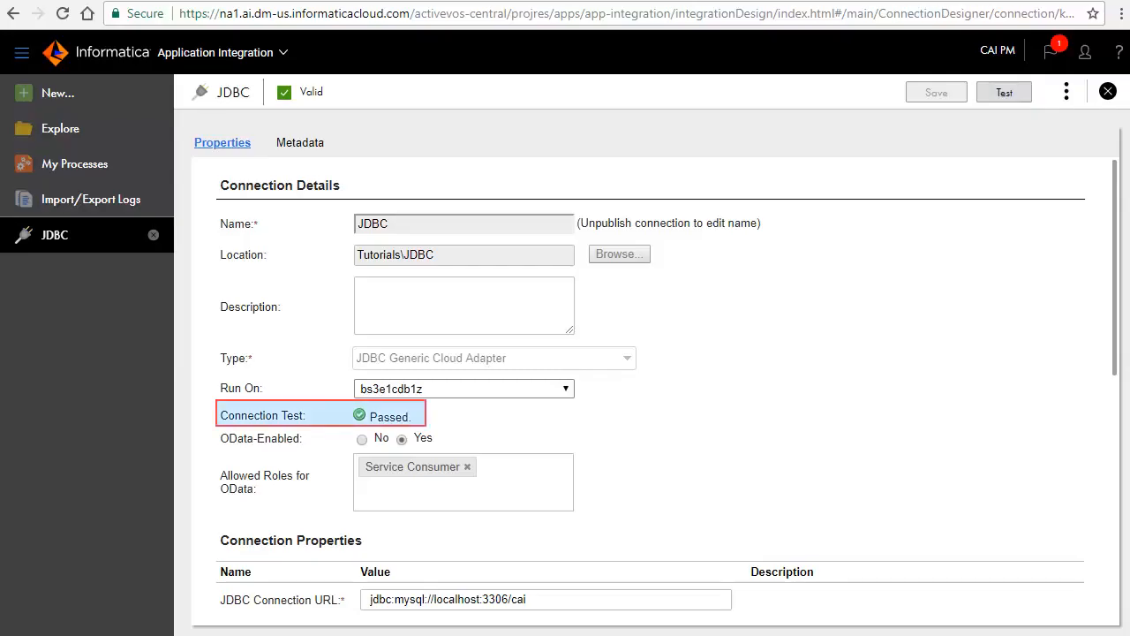
pyautogui.click(1065, 92)
pyautogui.click(998, 133)
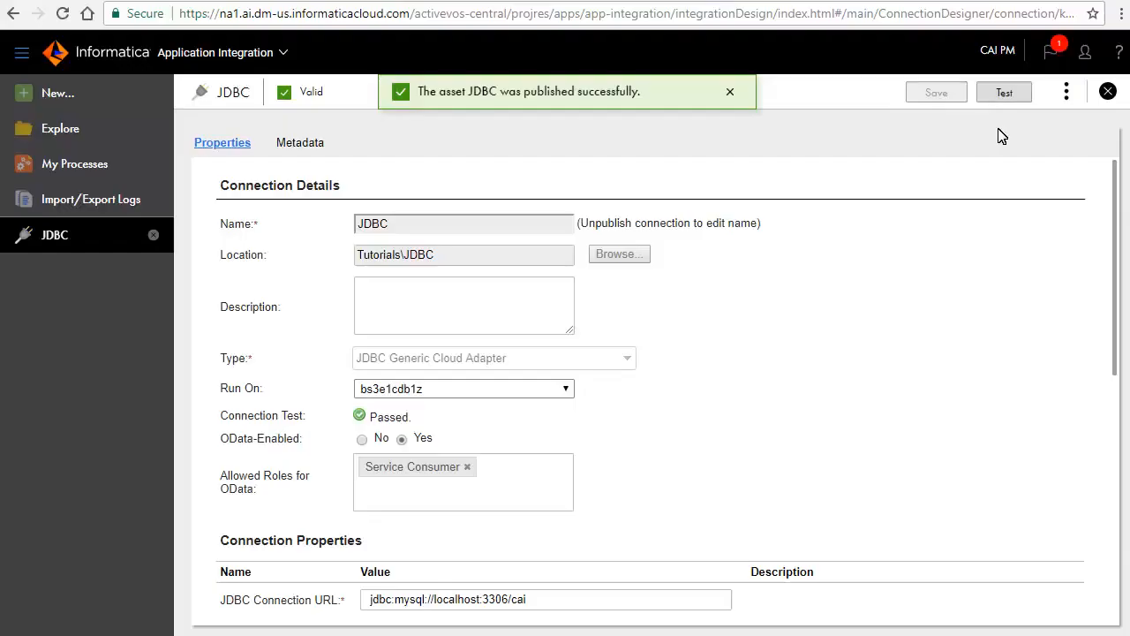
# Copy the OData Service URL from the published JDBC connection's properties
pyautogui.click(1067, 92)
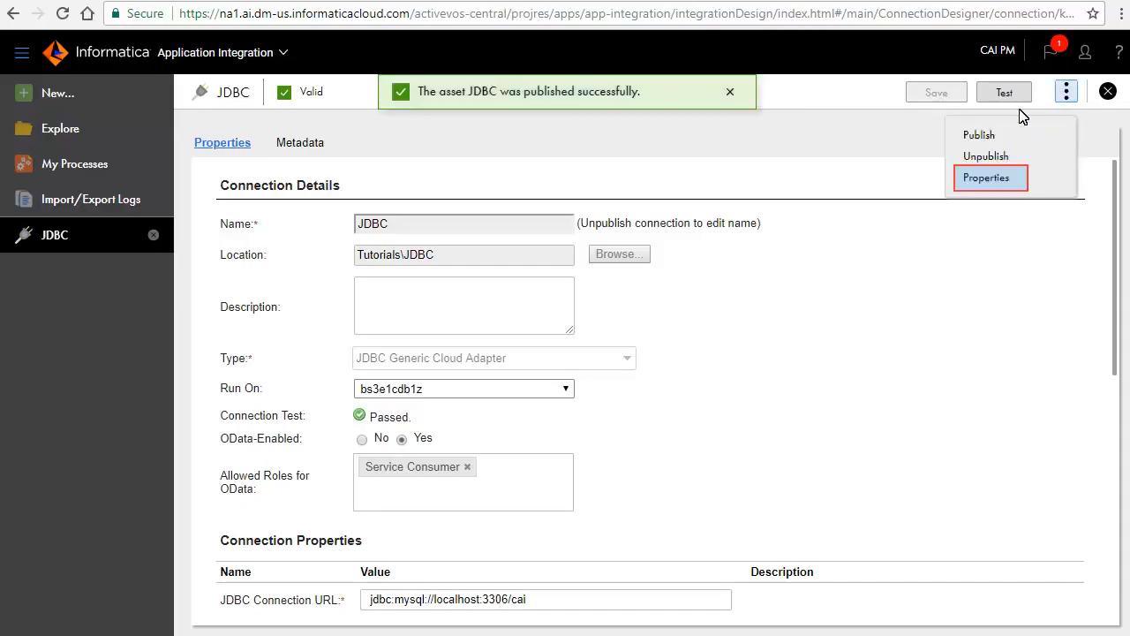
pyautogui.click(1006, 177)
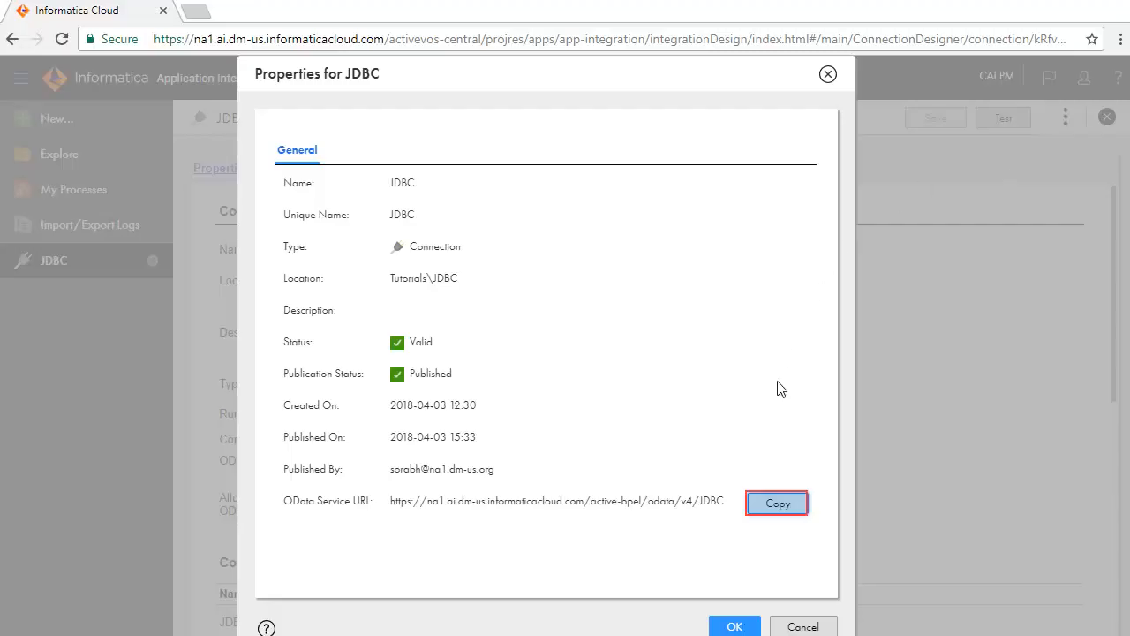
pyautogui.click(770, 505)
# Open the copied URL with /odatapaginationtable appended in a new browser tab, log in with username and password, and review the records
pyautogui.click(195, 12)
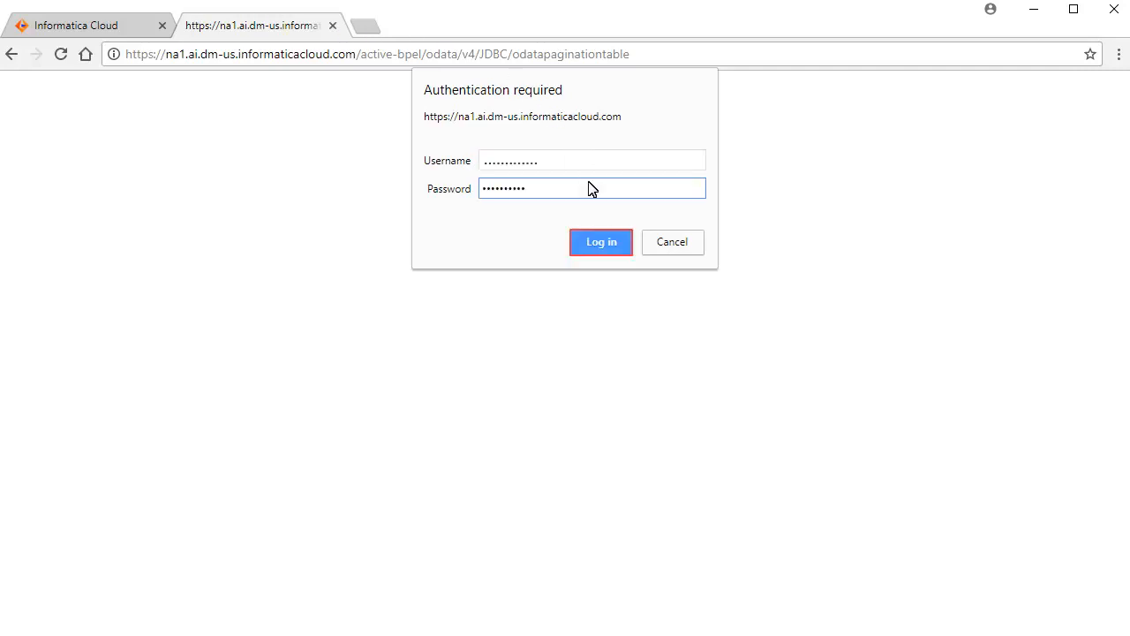
pyautogui.click(595, 239)
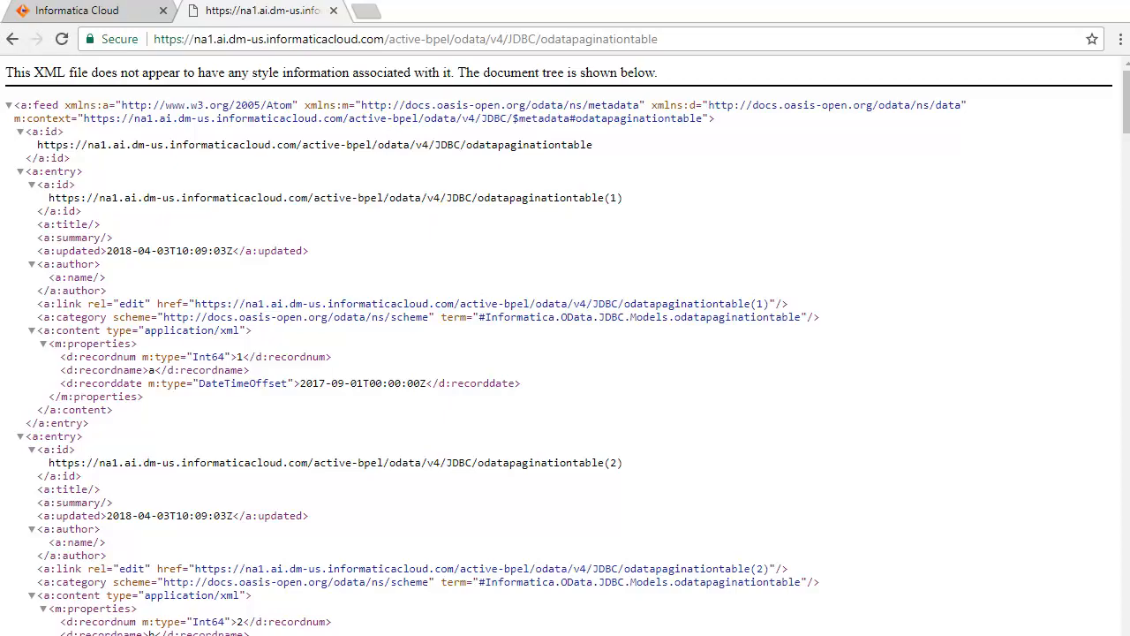
pyautogui.scroll(-5, 848, 260)
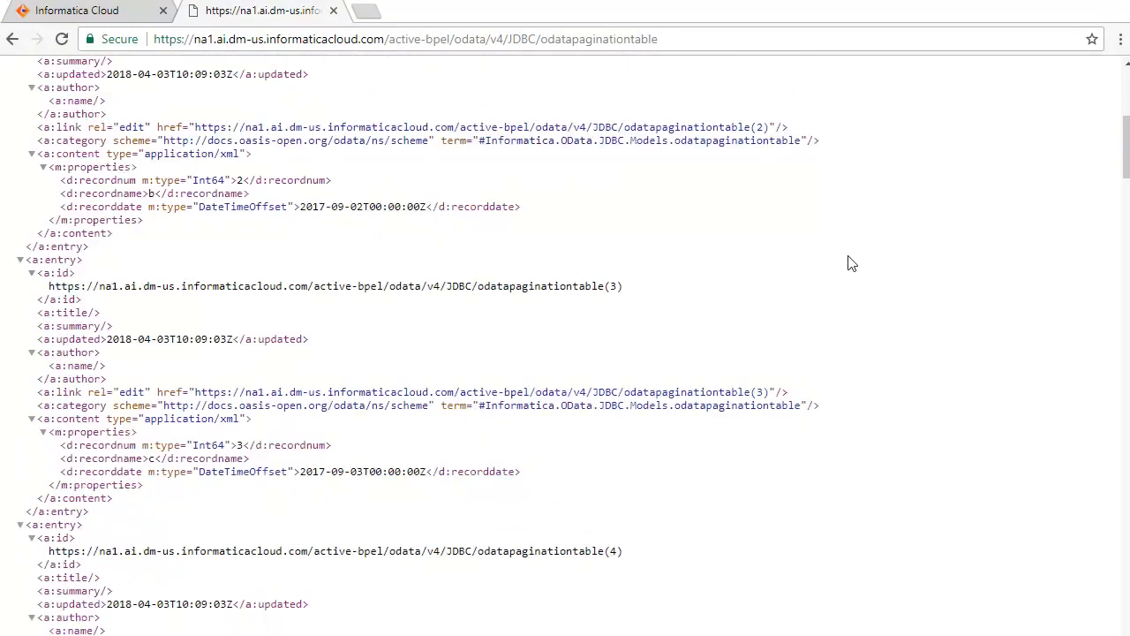
pyautogui.scroll(-7, 850, 264)
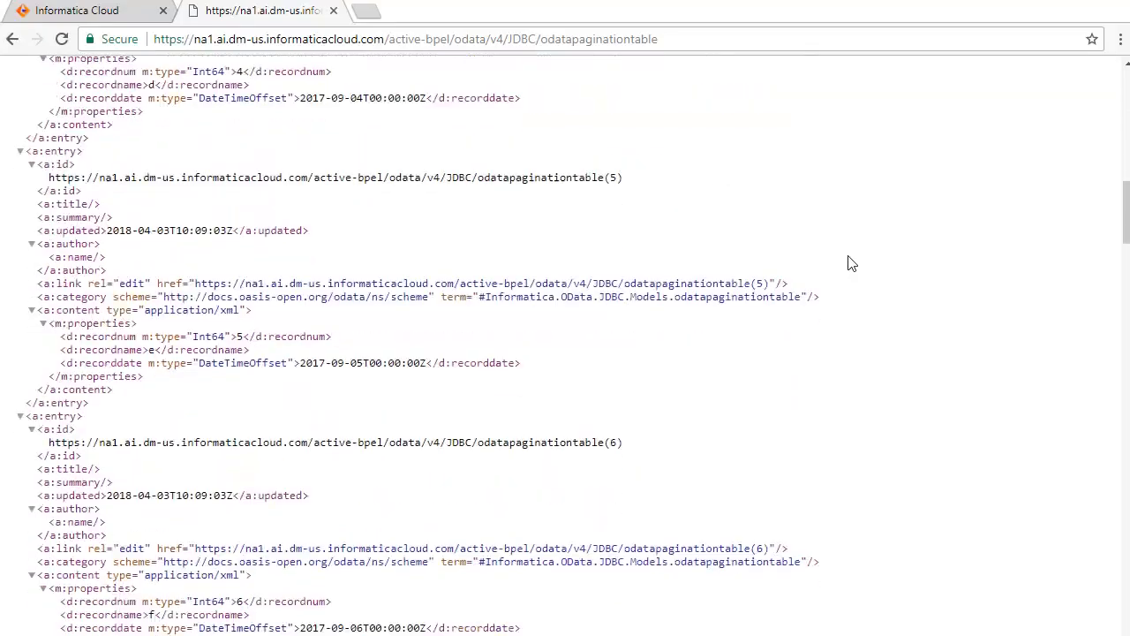
pyautogui.scroll(-10, 850, 264)
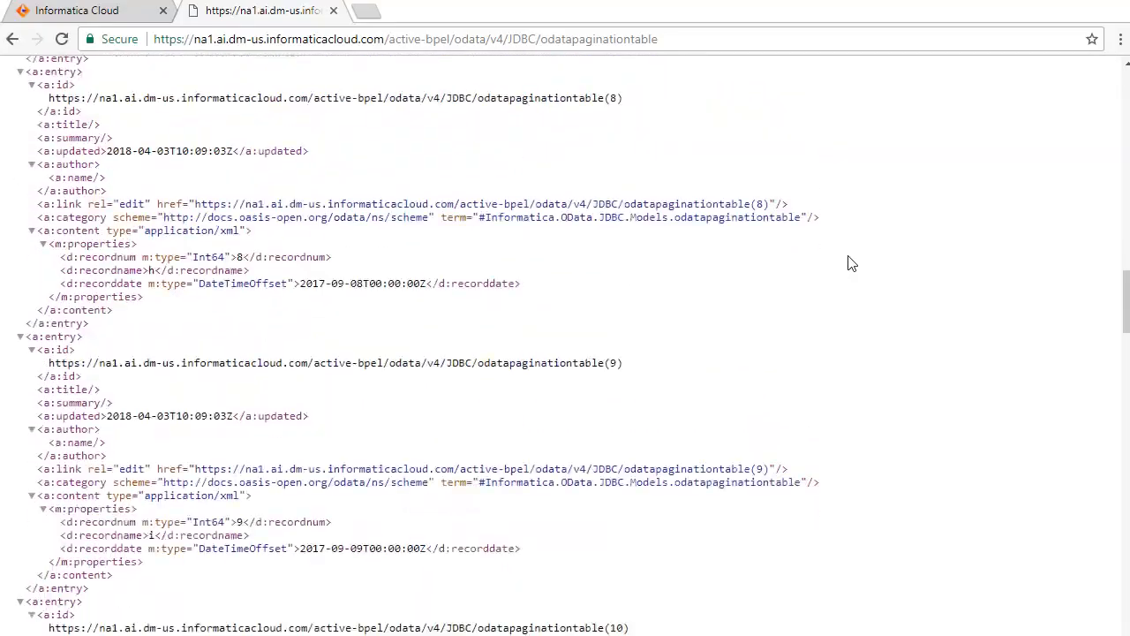
pyautogui.scroll(-10, 851, 263)
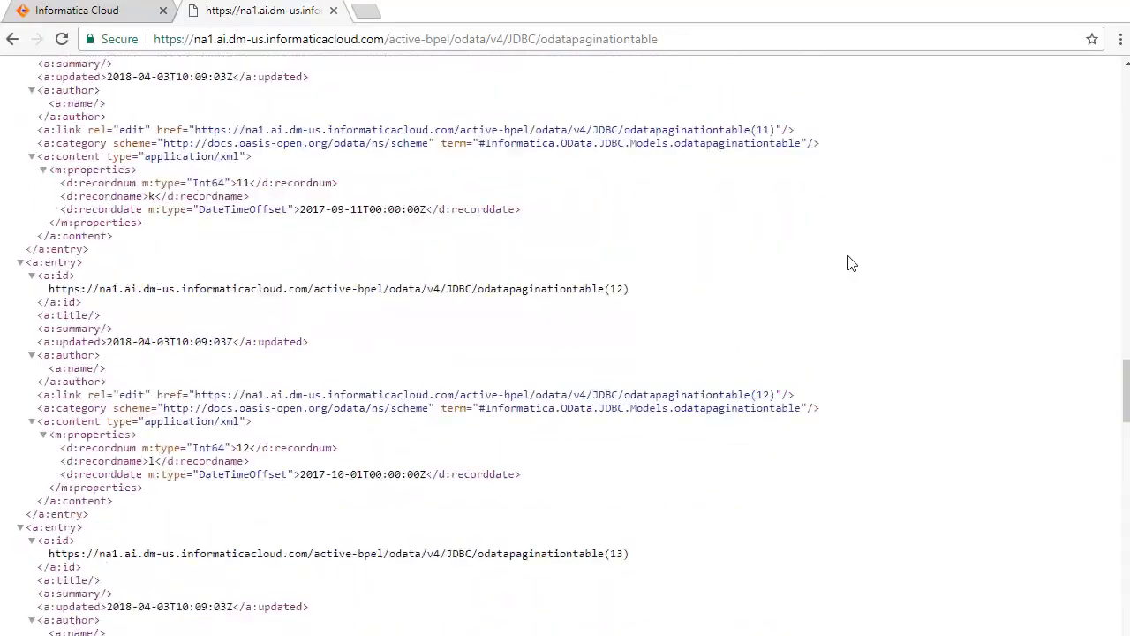
pyautogui.scroll(-15, 850, 263)
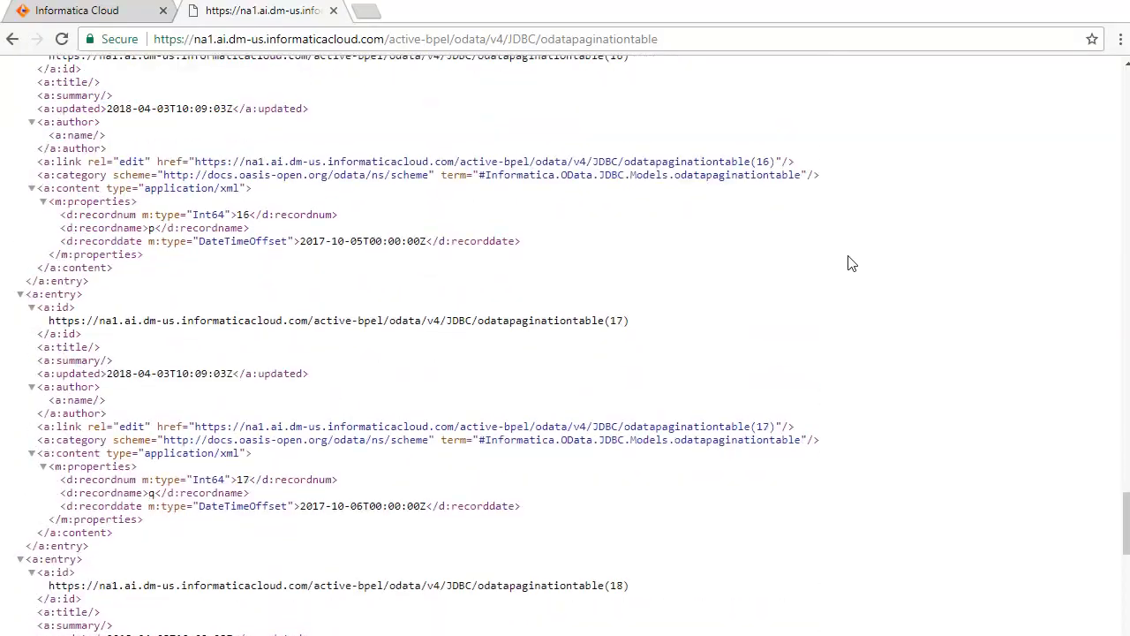
pyautogui.scroll(-11, 850, 263)
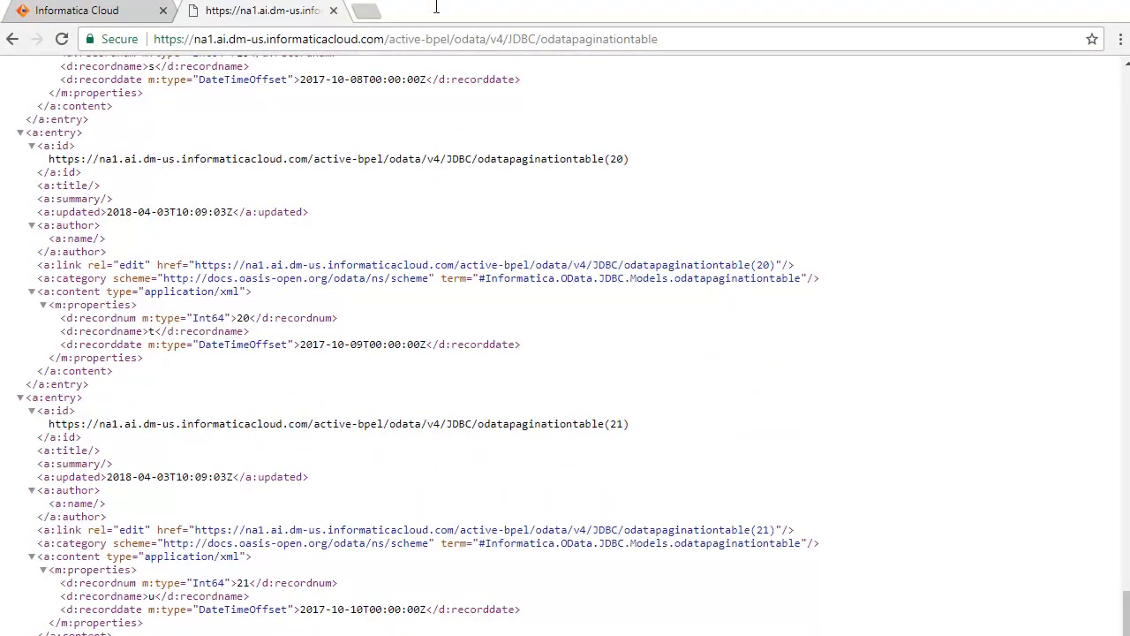
# Query the odatapaginationtable feed with ?$skip=2, and again with ?$top=2, and review the returned entries
pyautogui.click(677, 38)
pyautogui.write('?$skip=2')
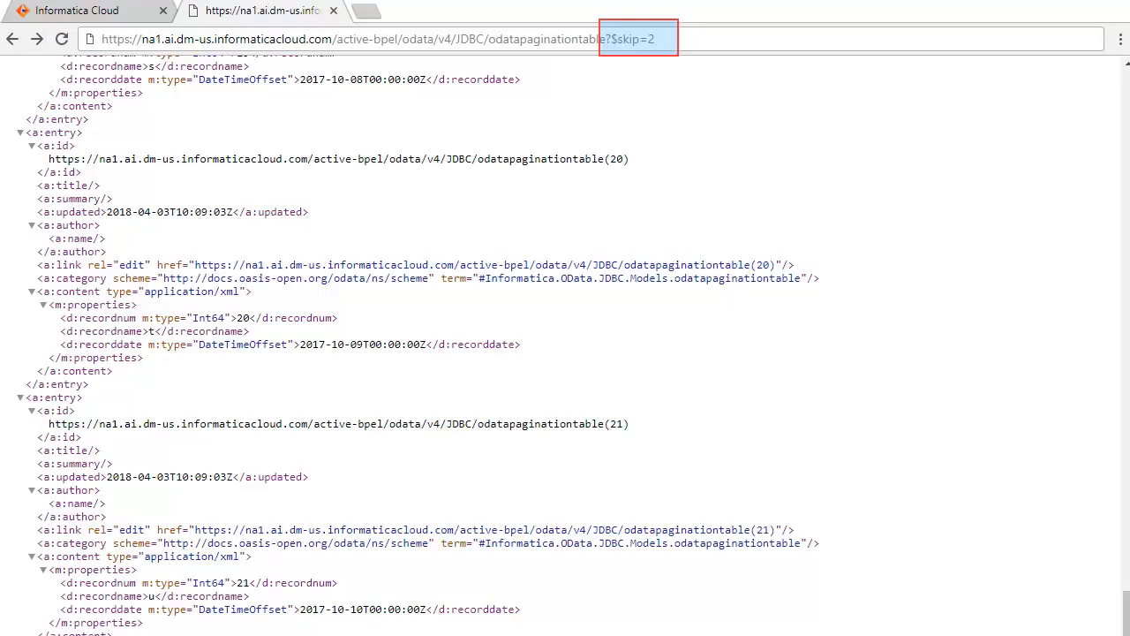
pyautogui.press('Return')
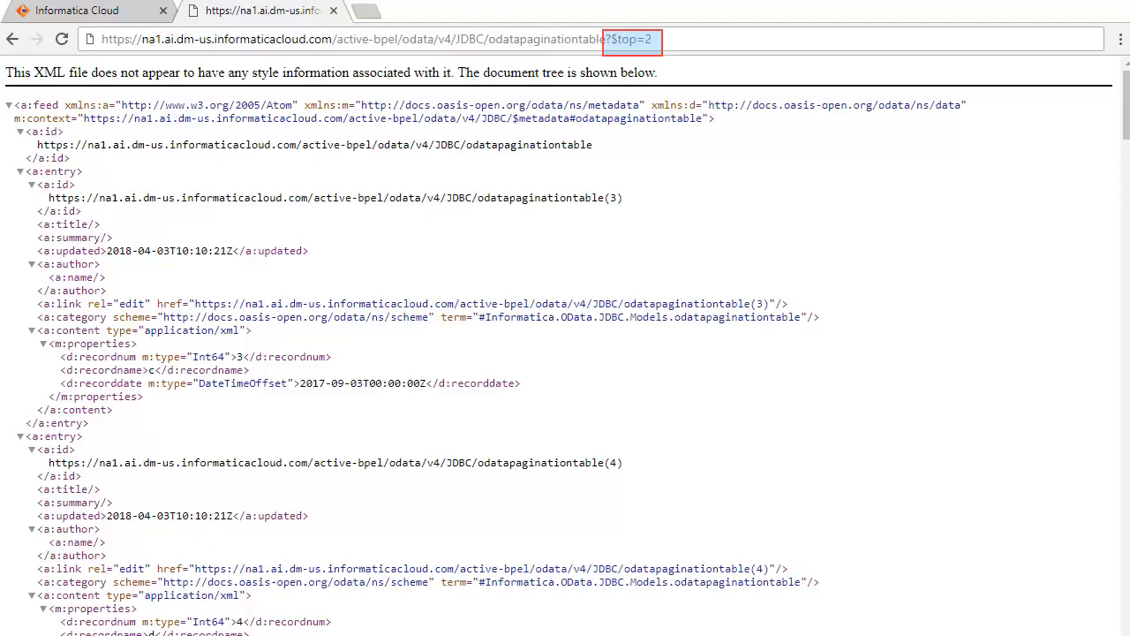
pyautogui.press('Return')
pyautogui.scroll(-1, 845, 462)
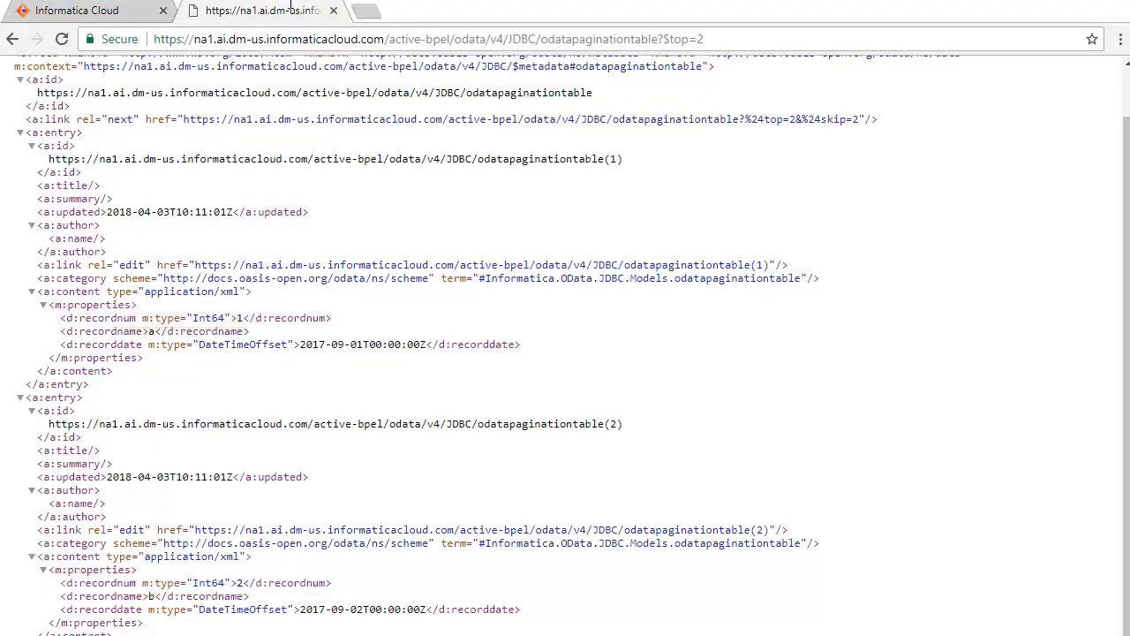
# Query the odatapaginationtable feed with the combined options ?$skip=1&$top=2
pyautogui.click(663, 40)
pyautogui.write('$skip=1&')
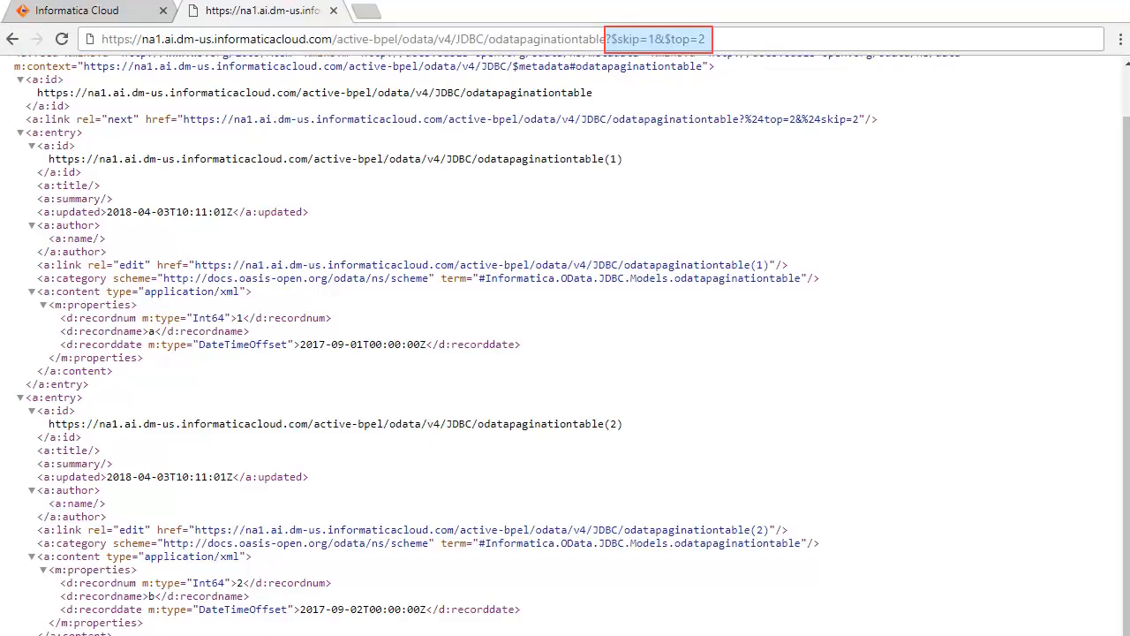
pyautogui.press('Return')
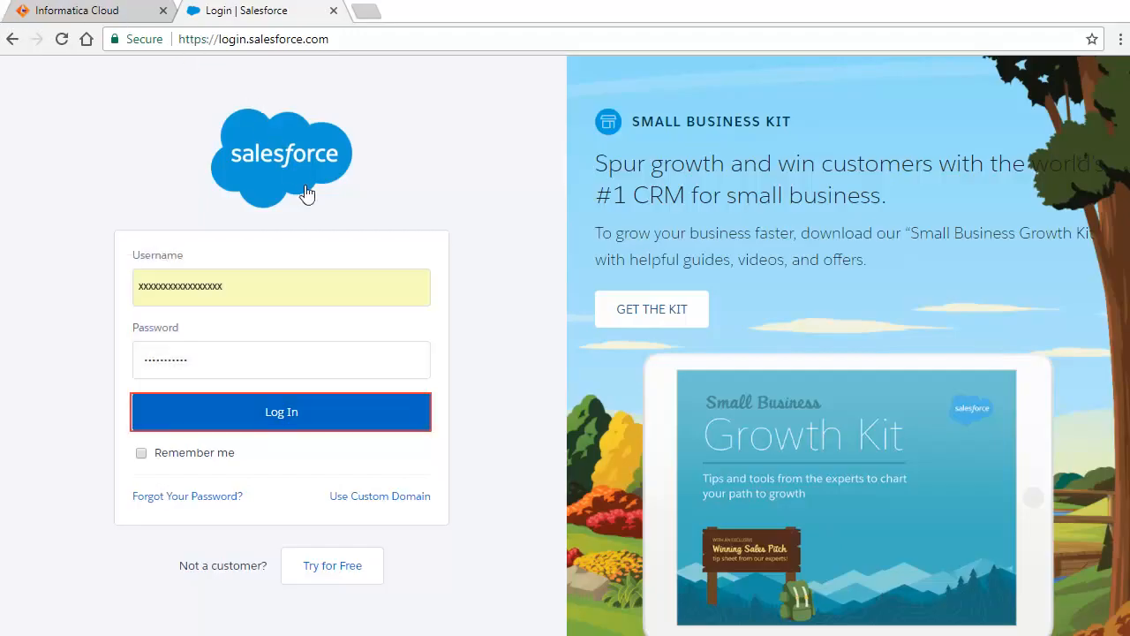
# Log in to Salesforce and open the External Data Sources page in the Develop setup section
pyautogui.click(345, 422)
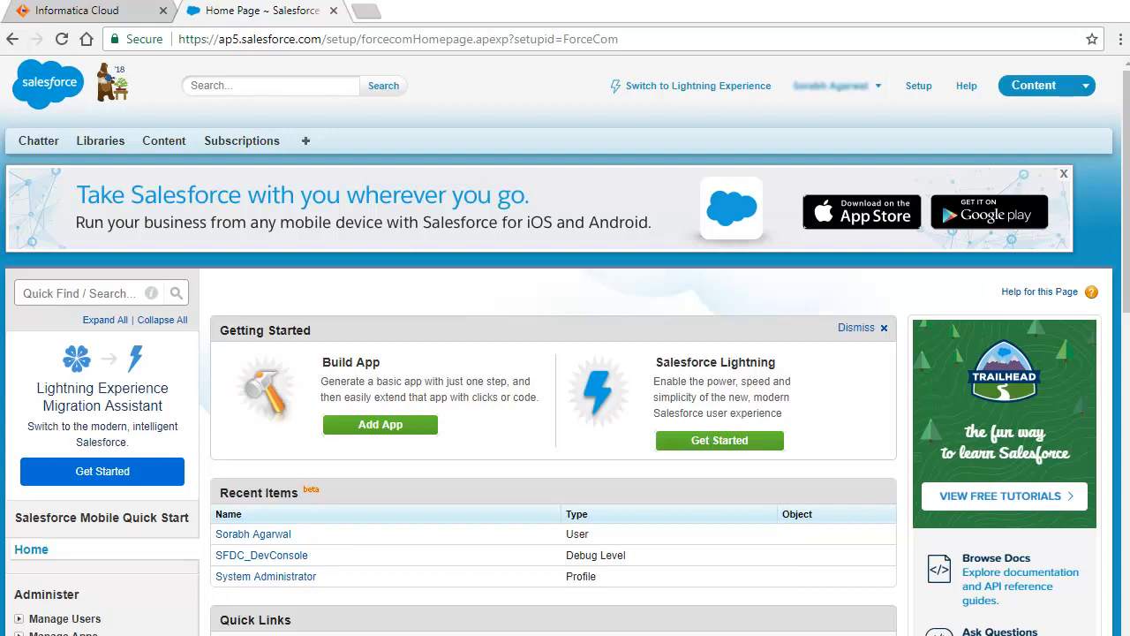
pyautogui.scroll(-5, 347, 352)
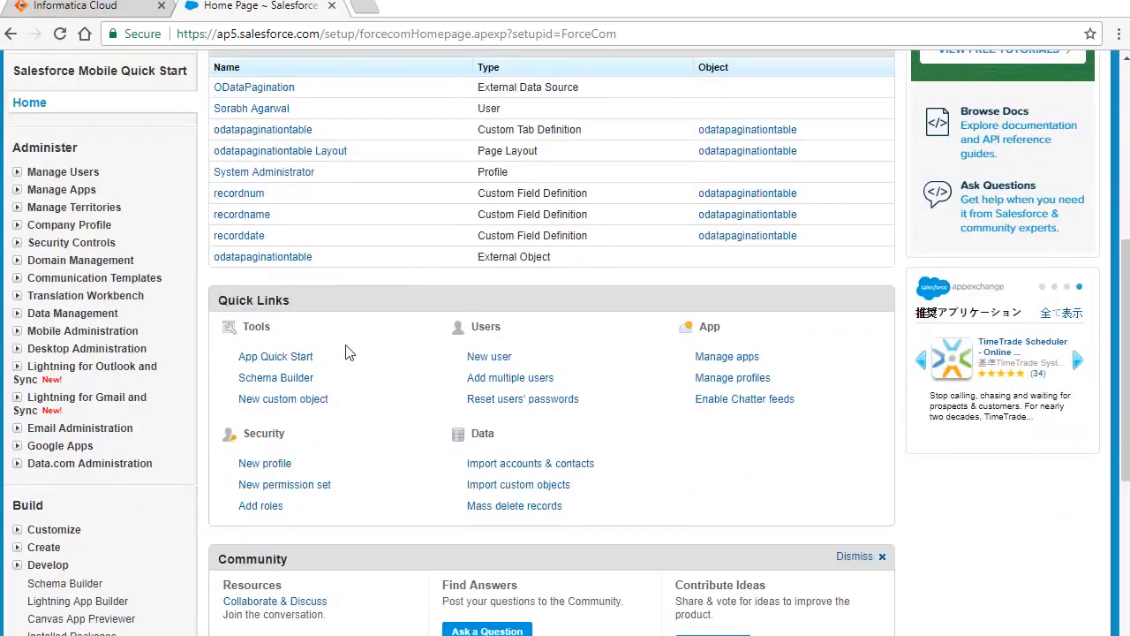
pyautogui.scroll(-3, 347, 351)
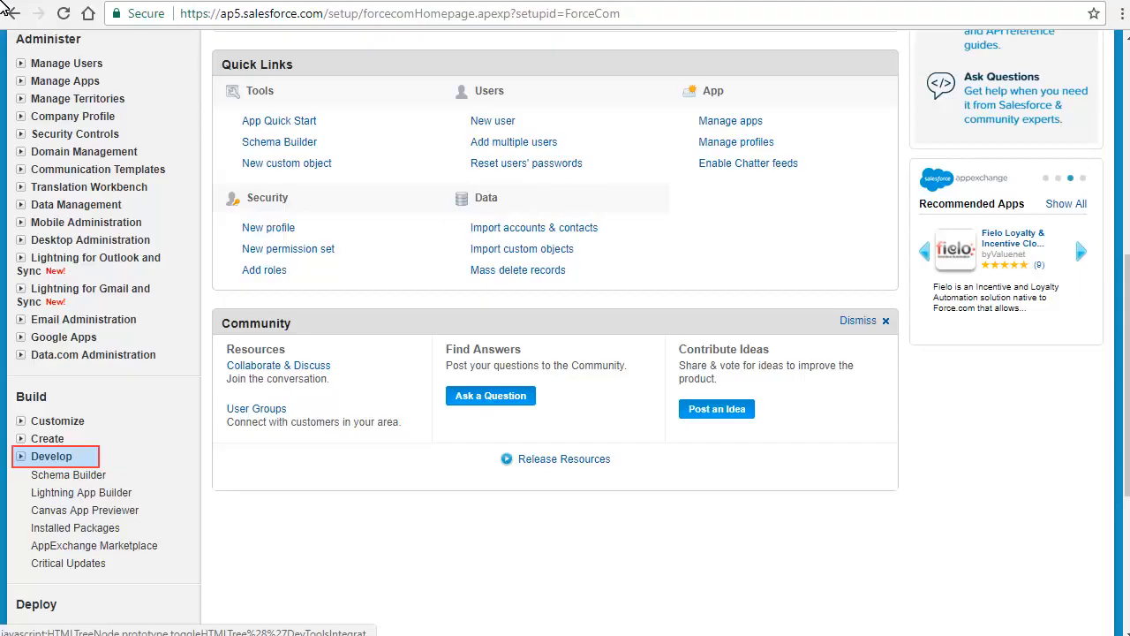
pyautogui.click(20, 456)
pyautogui.scroll(-4, 37, 457)
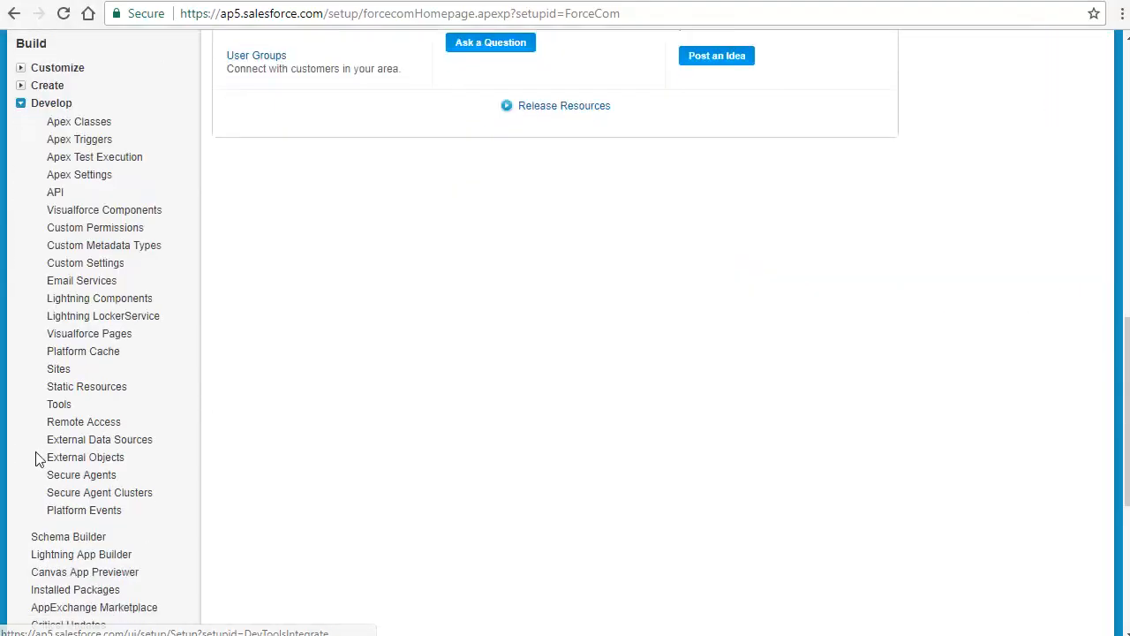
pyautogui.click(84, 441)
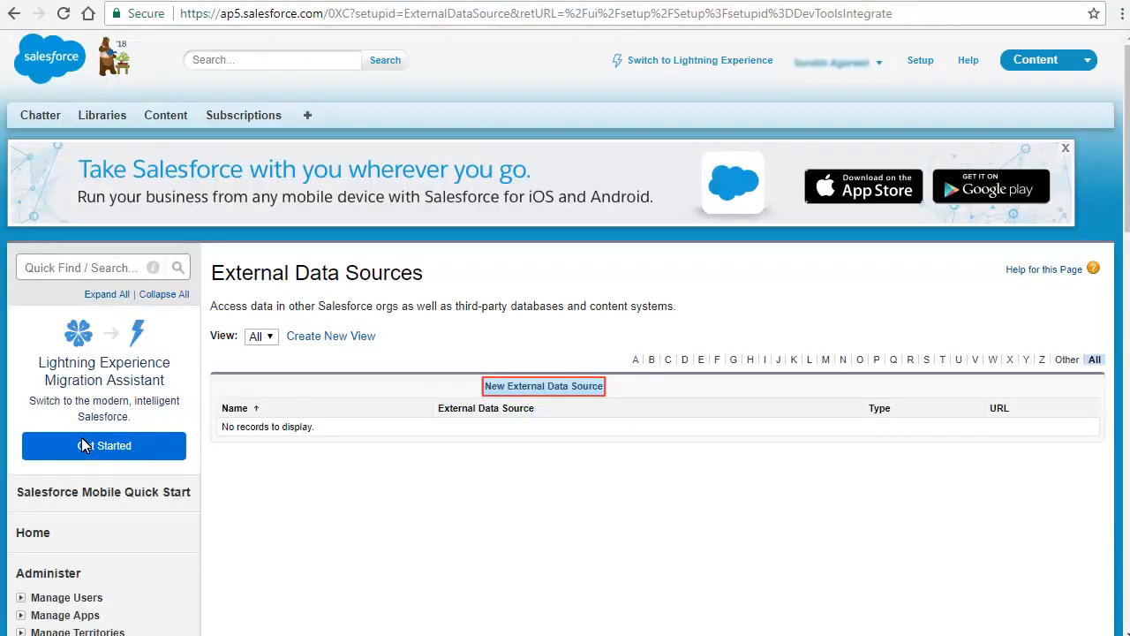
# Start a new external data source named ODataPagination with the type Salesforce Connect: OData 4.0
pyautogui.click(572, 386)
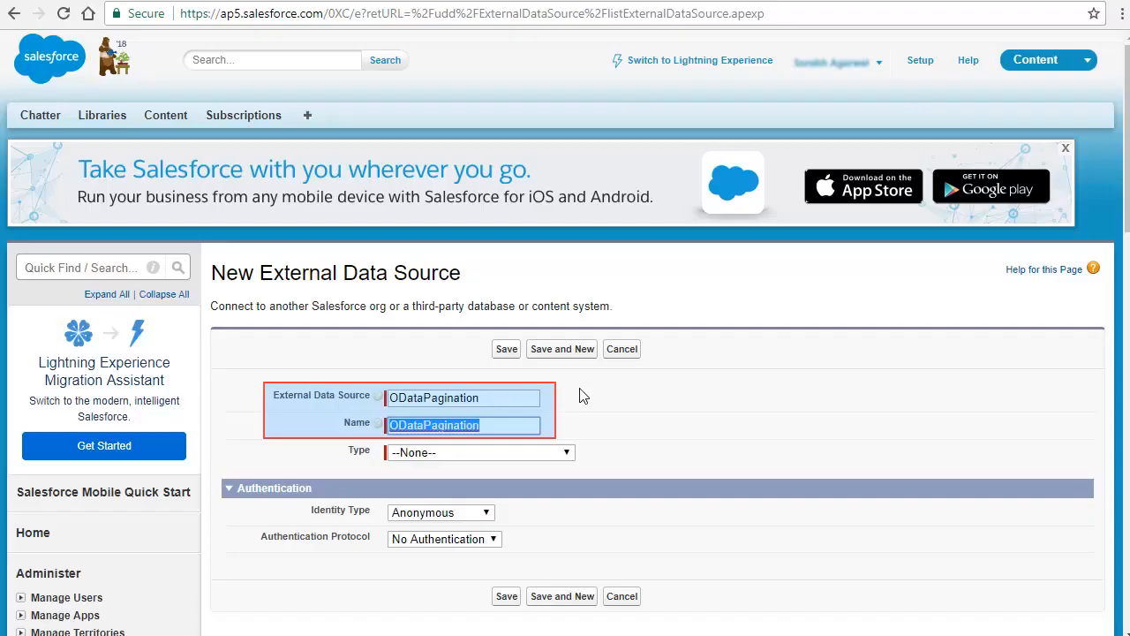
pyautogui.click(530, 452)
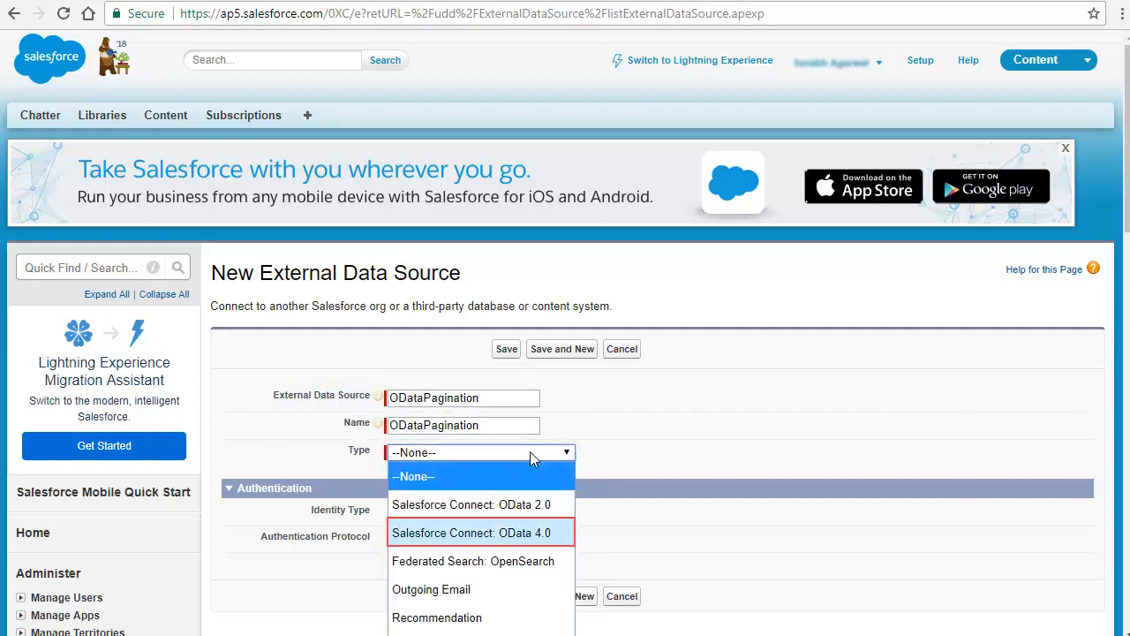
pyautogui.click(474, 522)
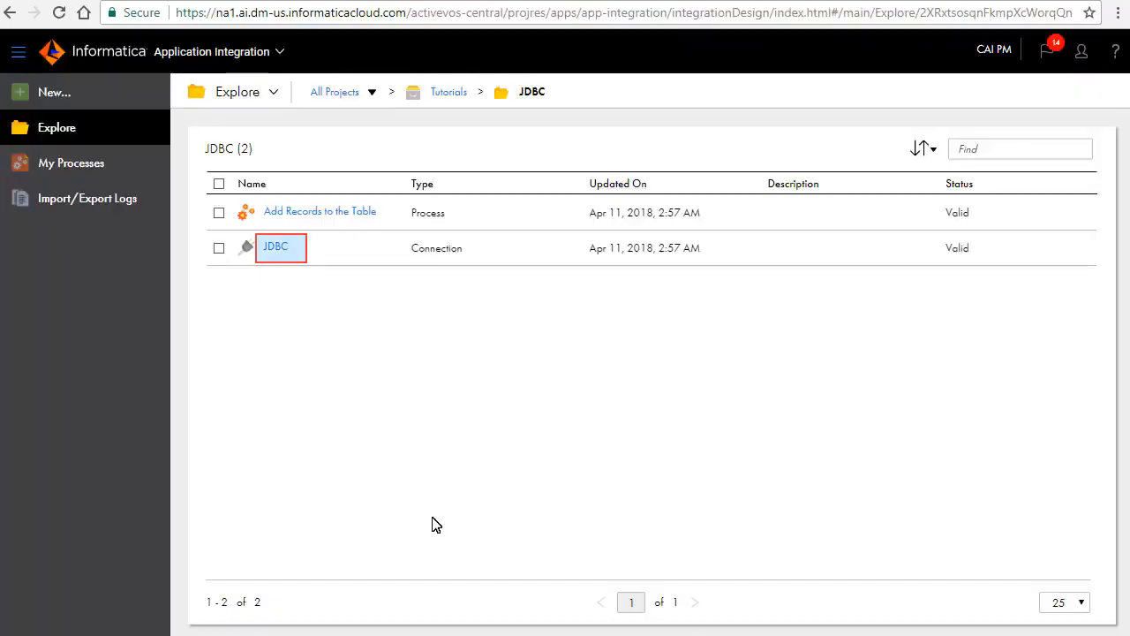
# Switch to Informatica Application Integration, open the JDBC connection in Tutorials\JDBC and copy its OData Service URL
pyautogui.click(276, 248)
pyautogui.click(1063, 91)
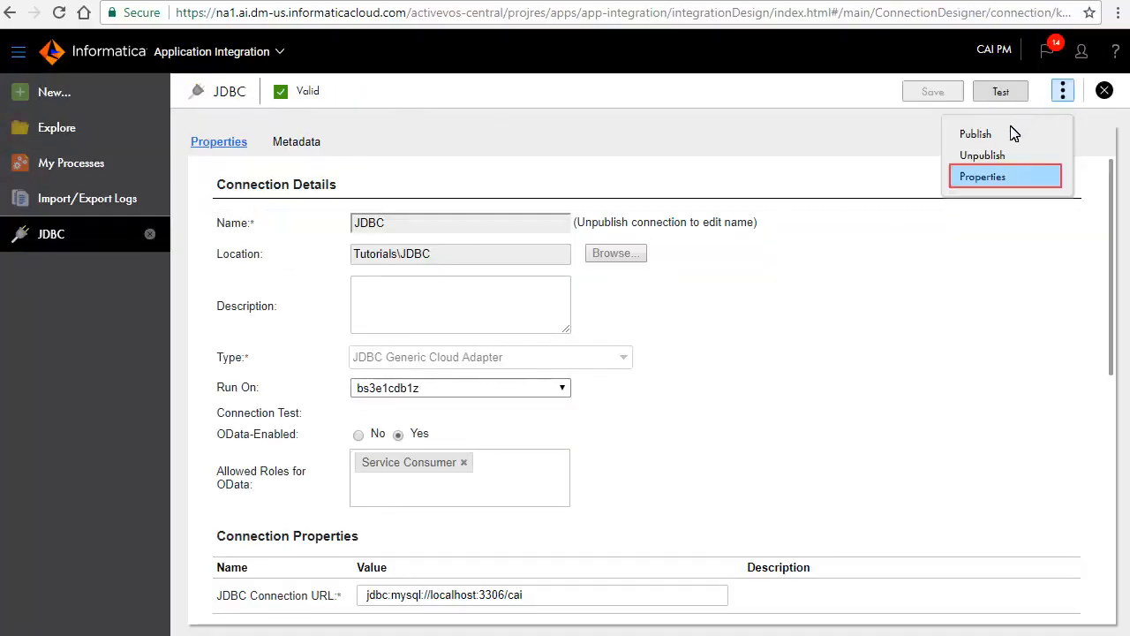
pyautogui.click(1002, 182)
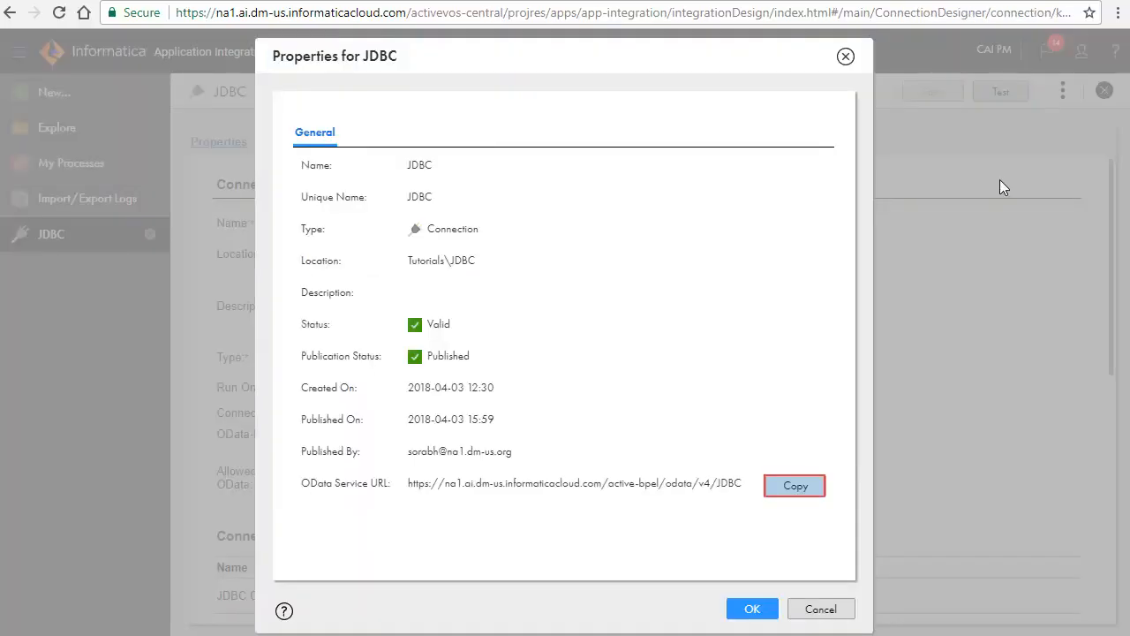
pyautogui.click(803, 487)
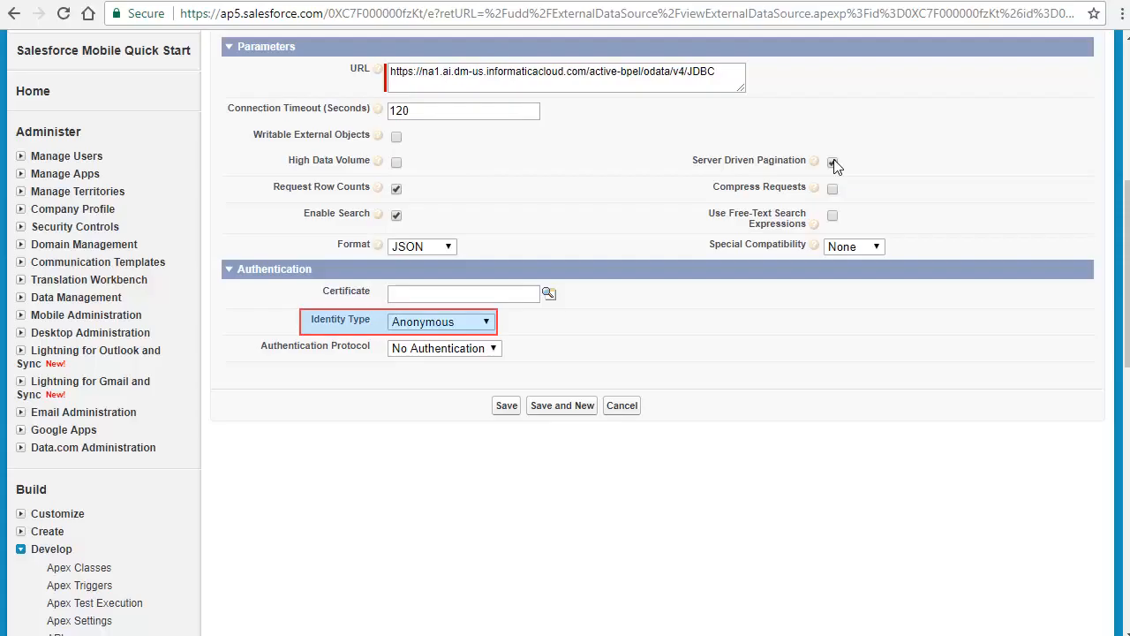
# Set the identity type to Per User with Password Authentication, fill in the administration username and password, and save the data source
pyautogui.click(455, 324)
pyautogui.click(421, 375)
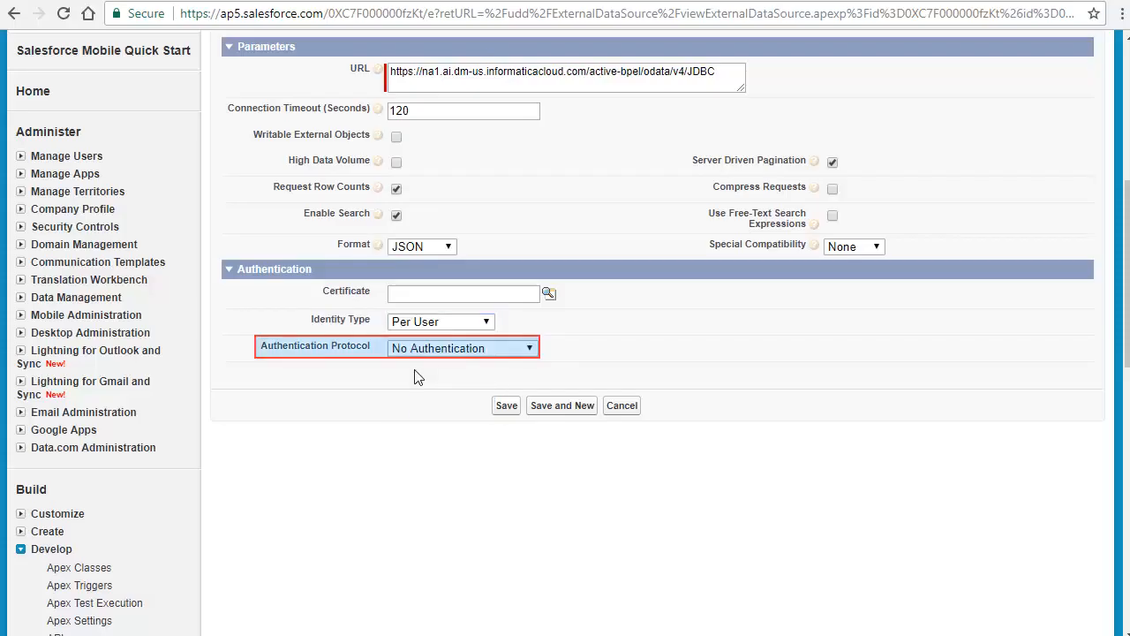
pyautogui.click(500, 350)
pyautogui.click(460, 426)
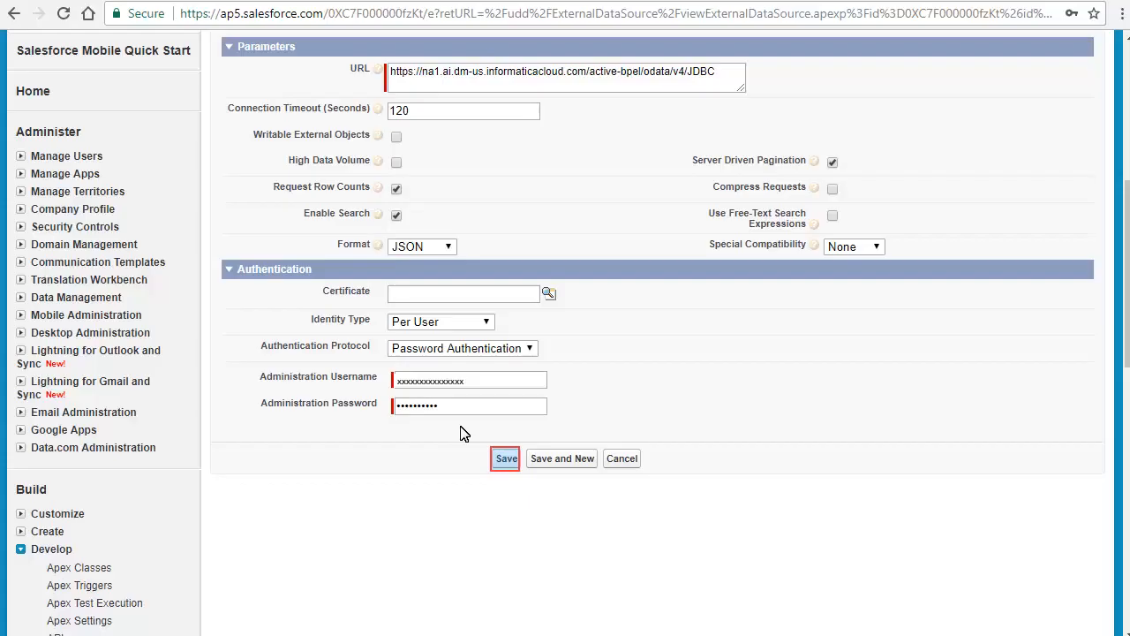
pyautogui.click(506, 458)
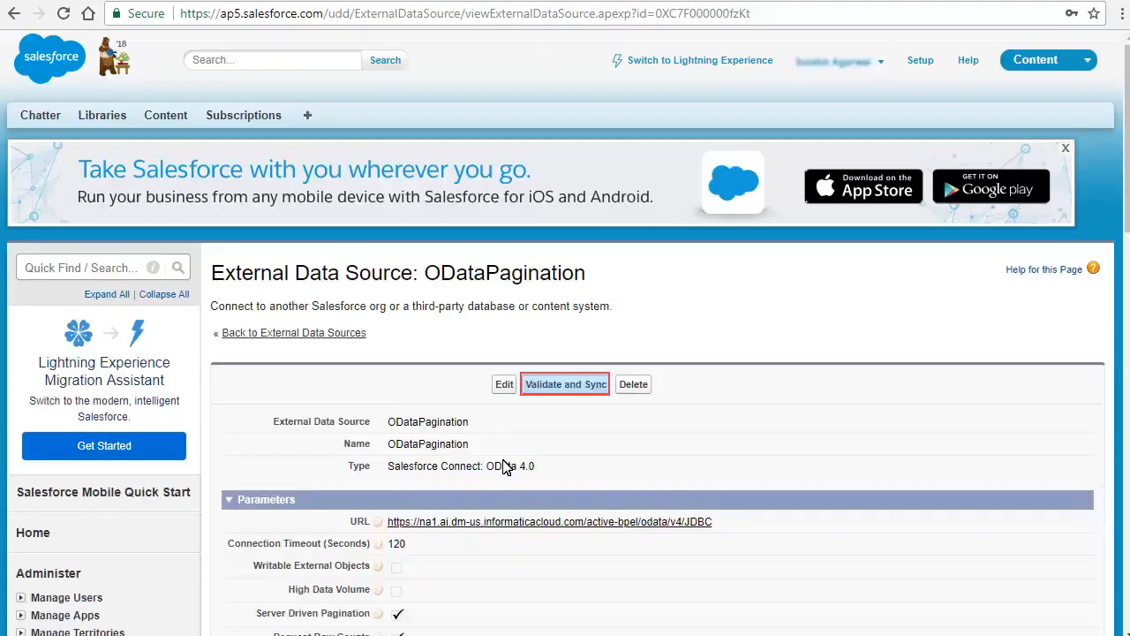
# Validate the ODataPagination data source and sync its odatapaginationtable table
pyautogui.click(580, 386)
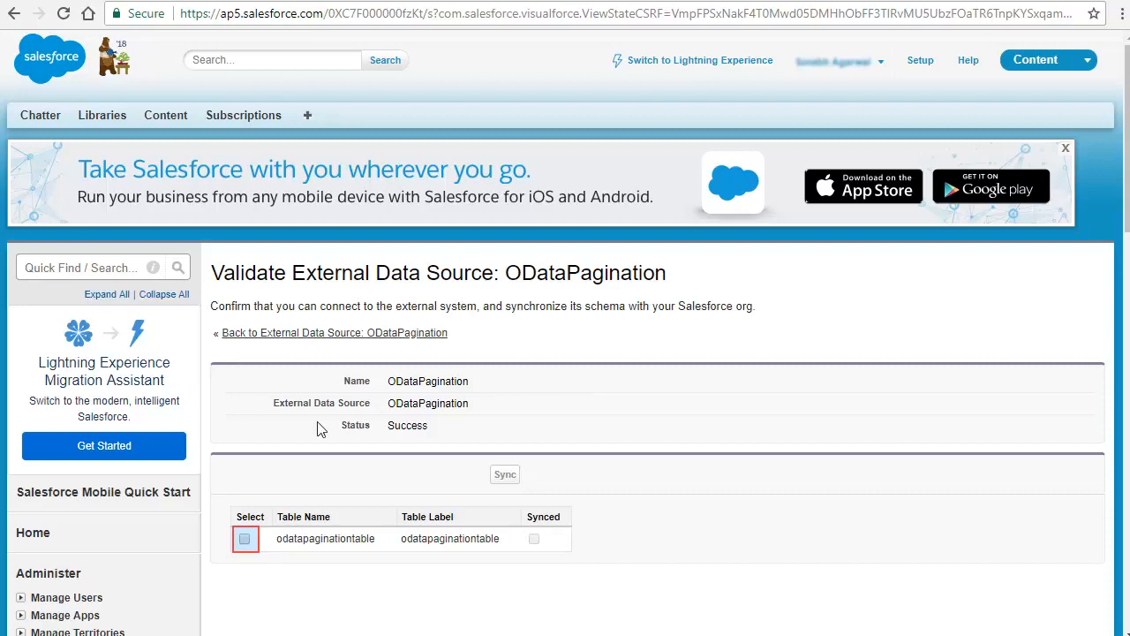
pyautogui.click(245, 539)
pyautogui.click(508, 476)
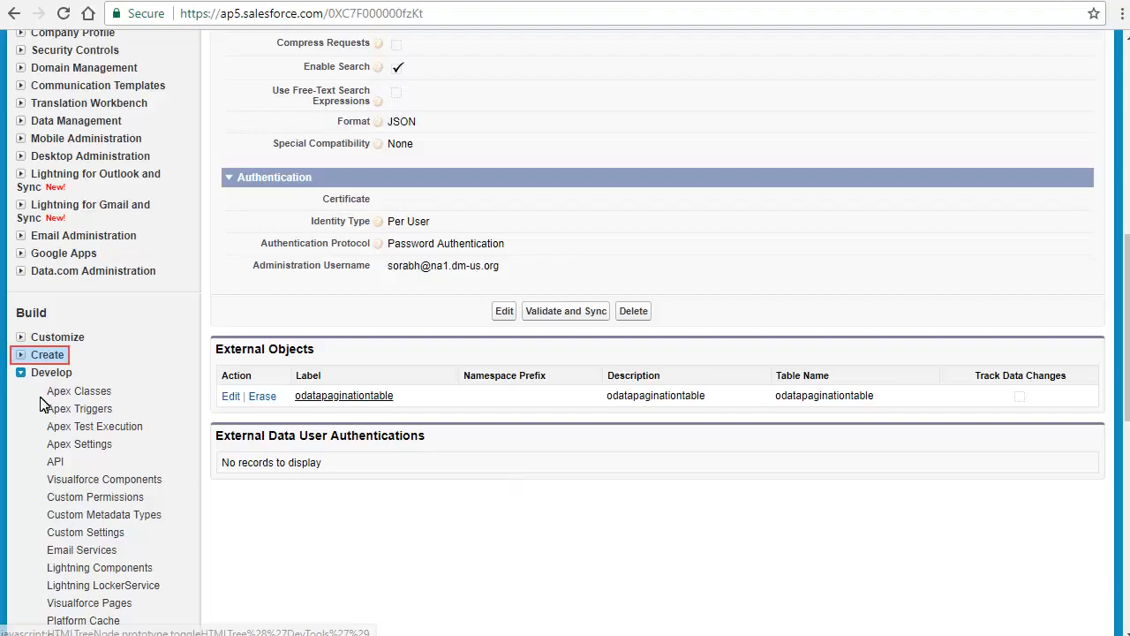
# Start a new custom object tab for the odatapaginationtable object with the Computer tab style
pyautogui.click(21, 354)
pyautogui.click(59, 516)
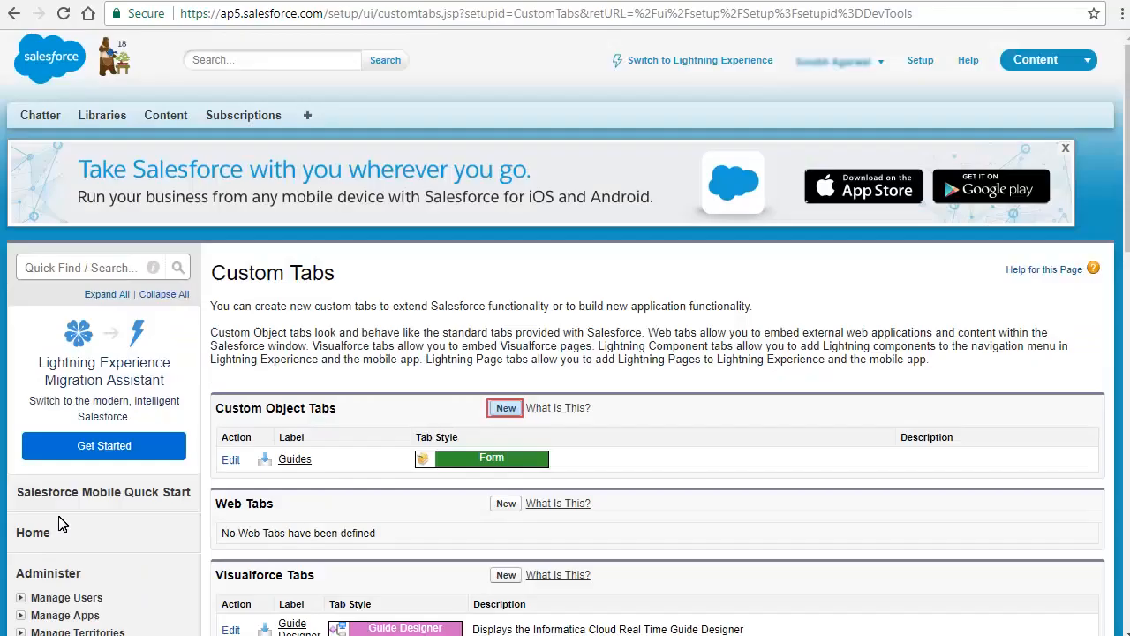
pyautogui.click(506, 404)
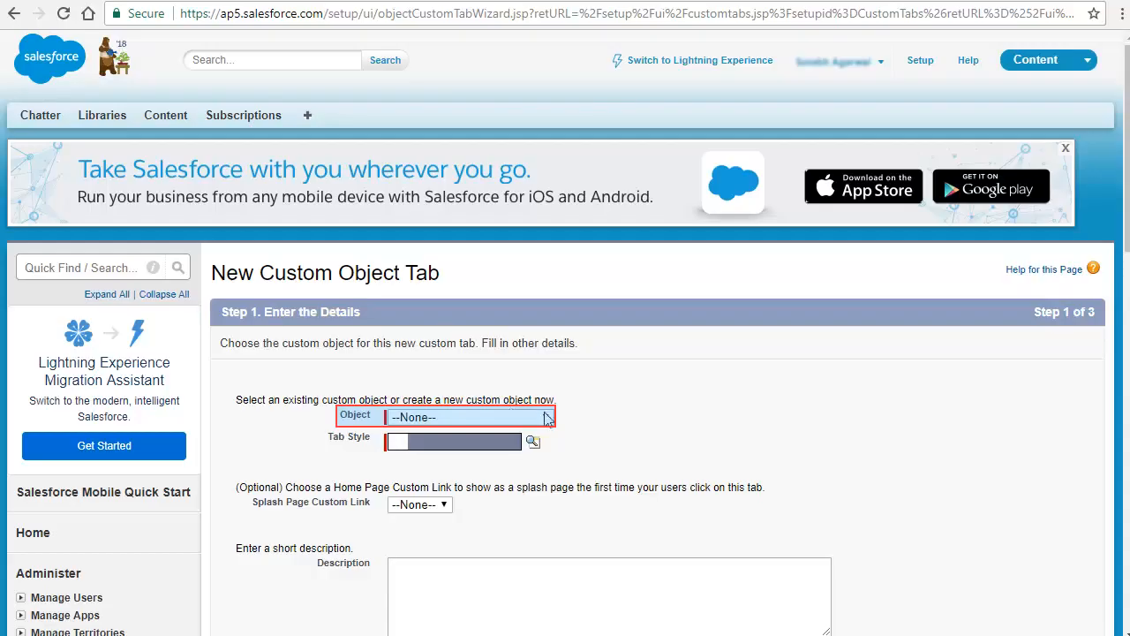
pyautogui.click(545, 416)
pyautogui.click(506, 554)
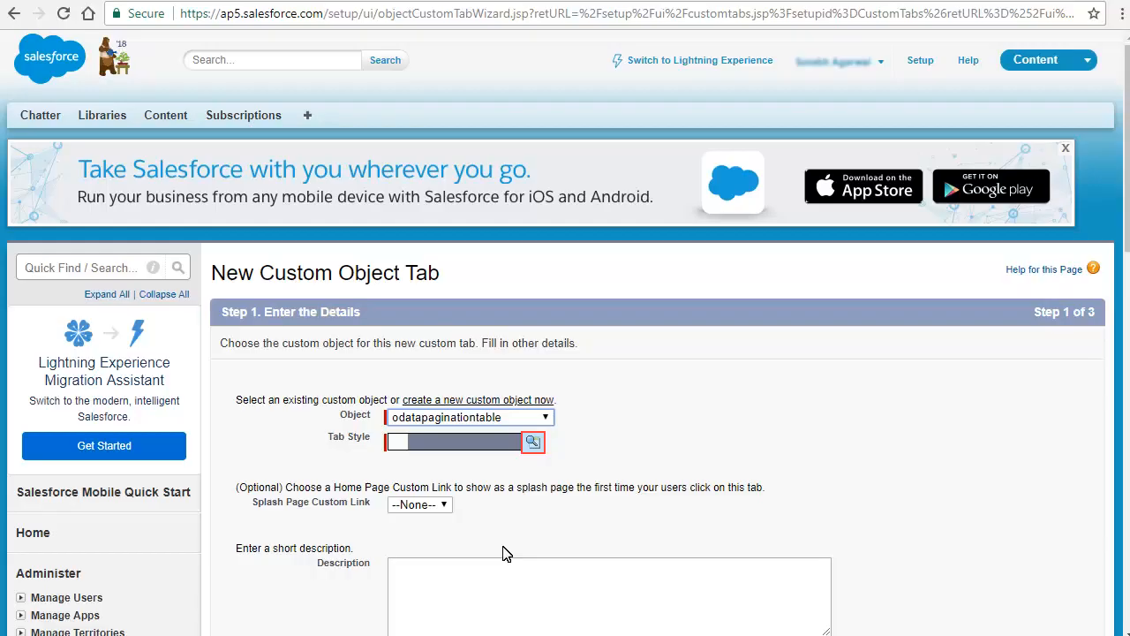
pyautogui.click(532, 441)
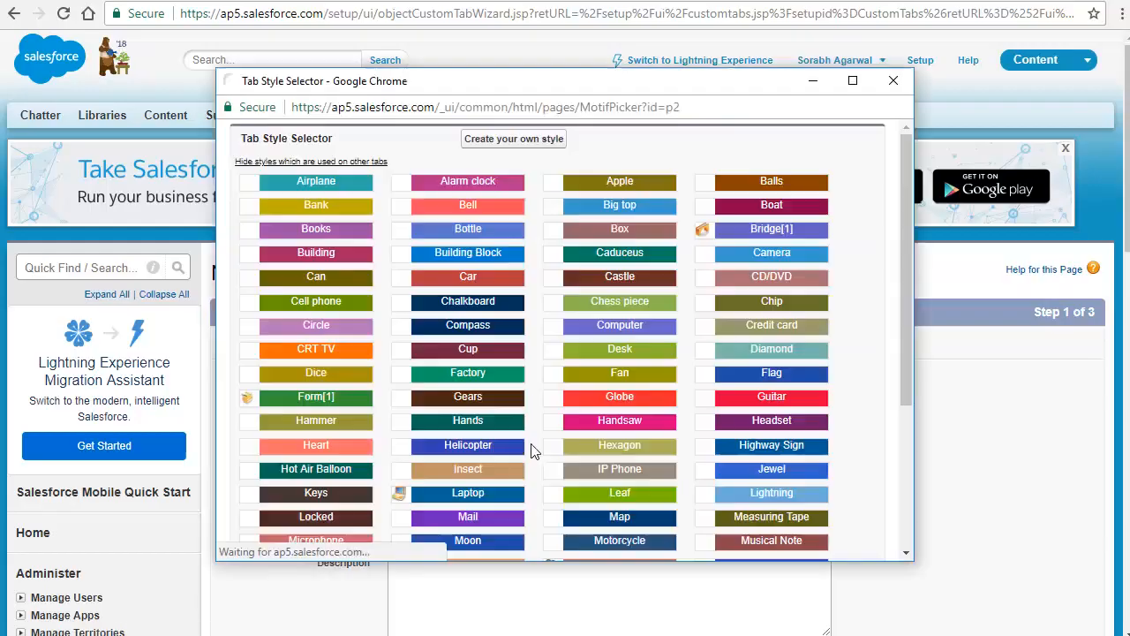
pyautogui.click(626, 329)
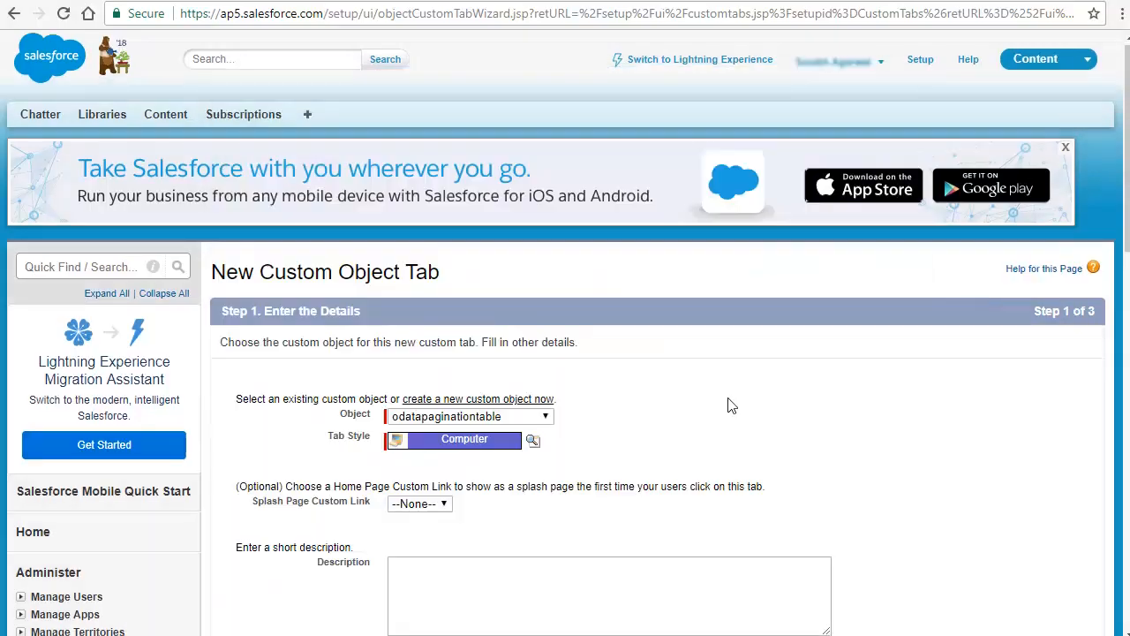
# Keep the default profile visibility and app assignments for the new tab and save it
pyautogui.scroll(-3, 732, 406)
pyautogui.click(1030, 419)
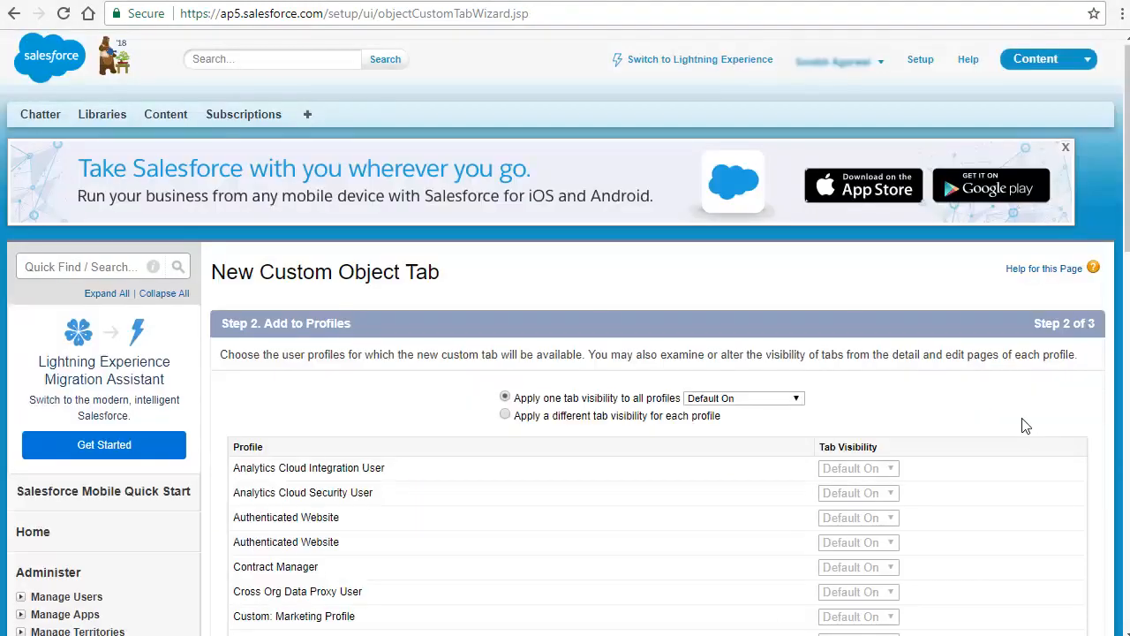
pyautogui.scroll(-10, 1025, 424)
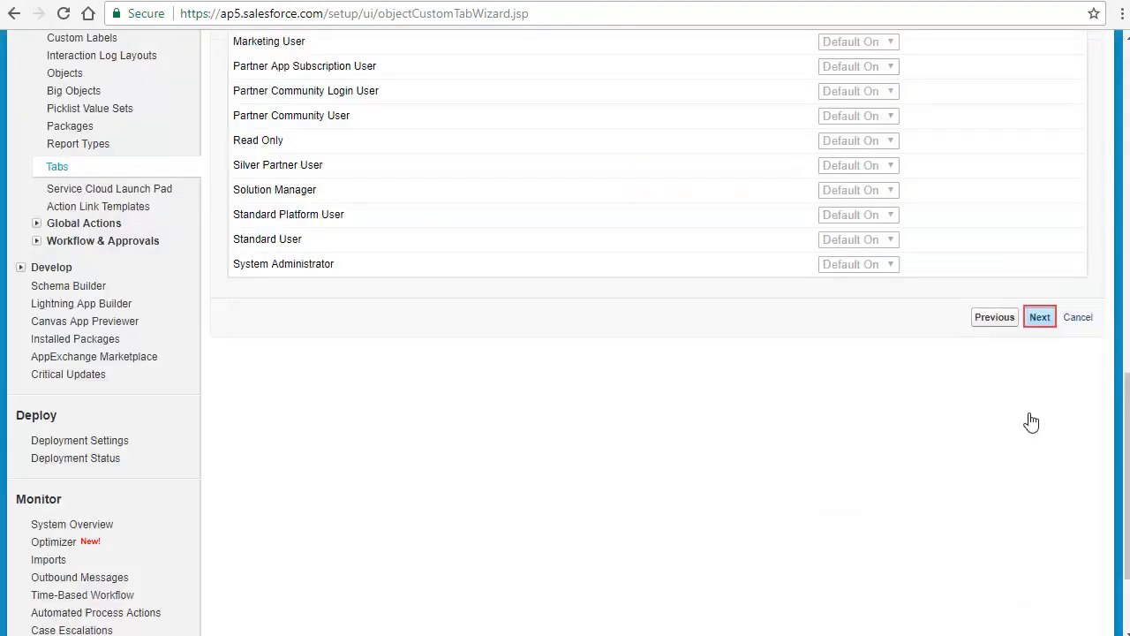
pyautogui.click(1040, 319)
pyautogui.scroll(-10, 1041, 331)
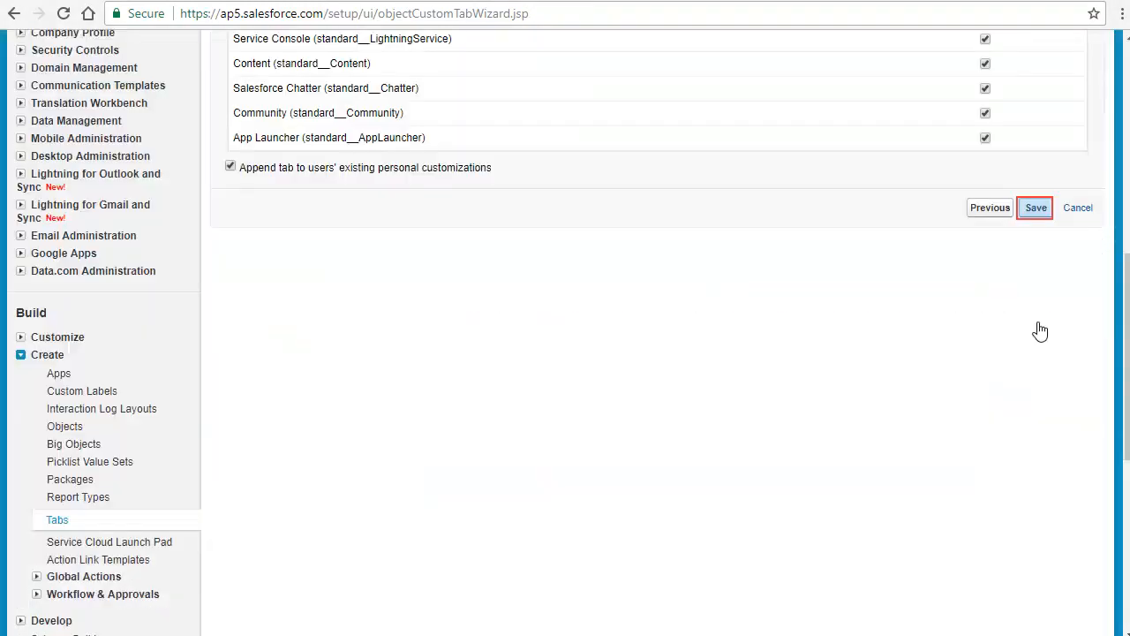
pyautogui.click(1035, 209)
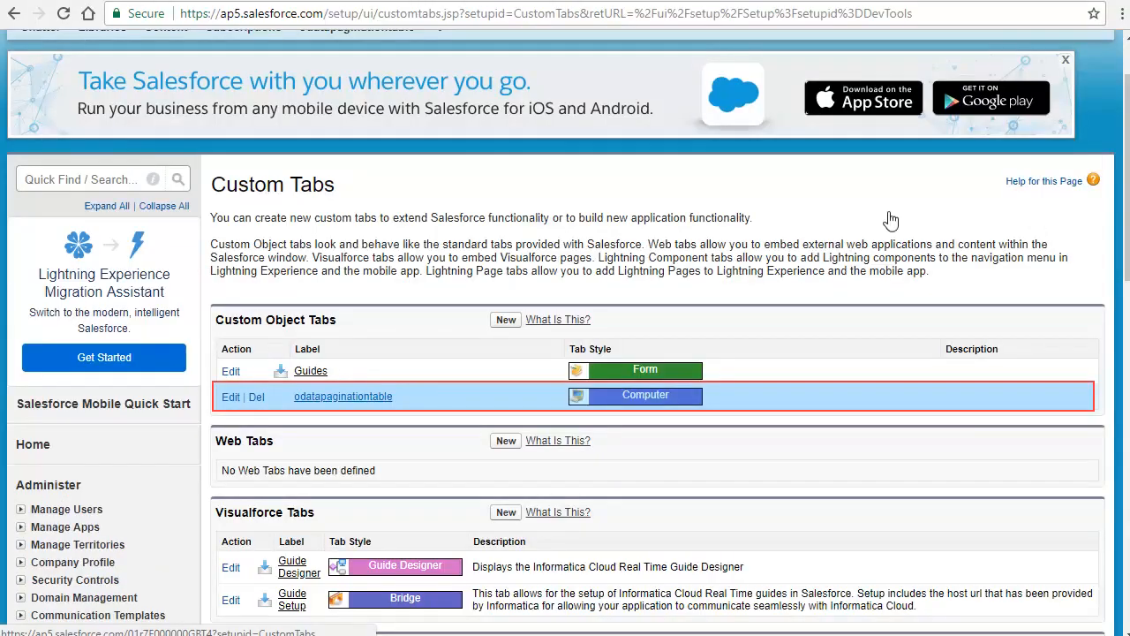
# Open the odatapaginationtable tab and start a new list view named test
pyautogui.click(344, 397)
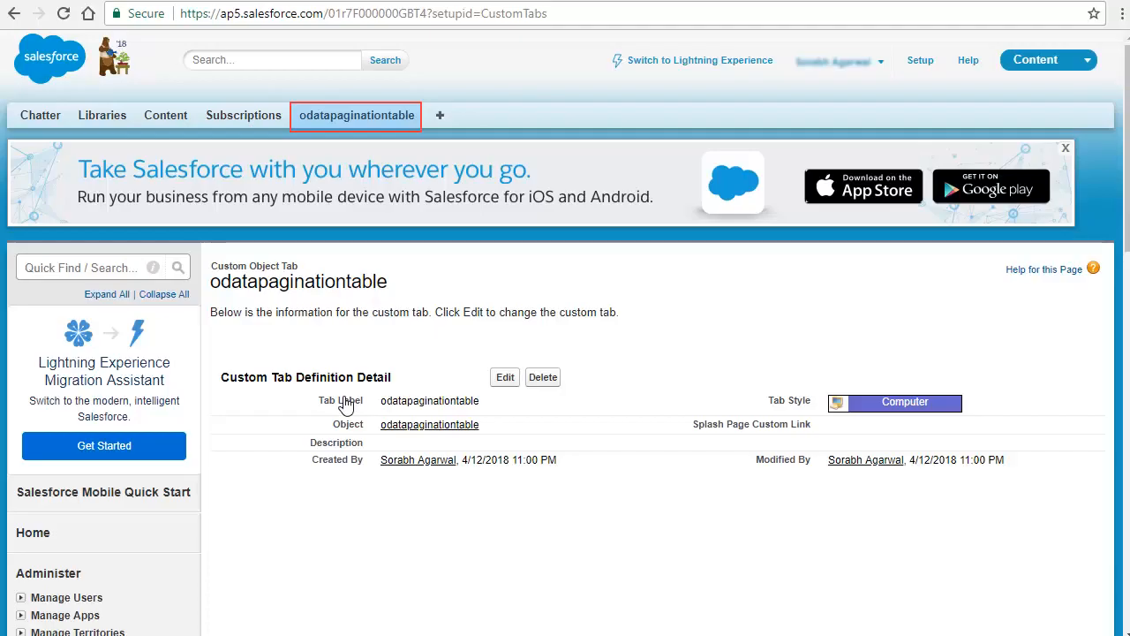
pyautogui.click(360, 126)
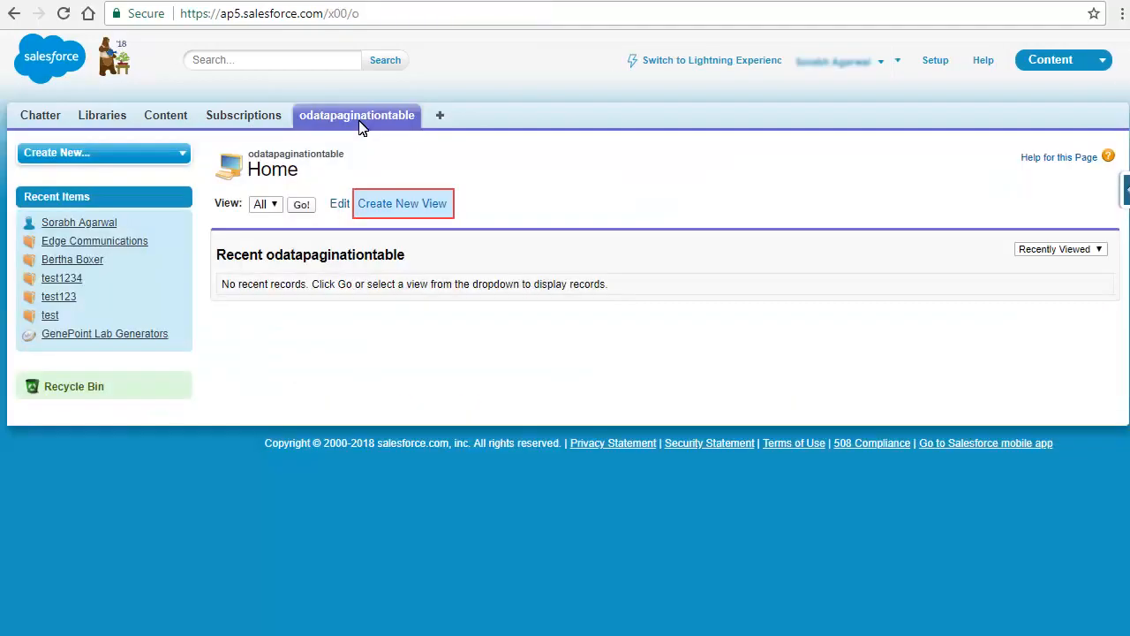
pyautogui.click(405, 205)
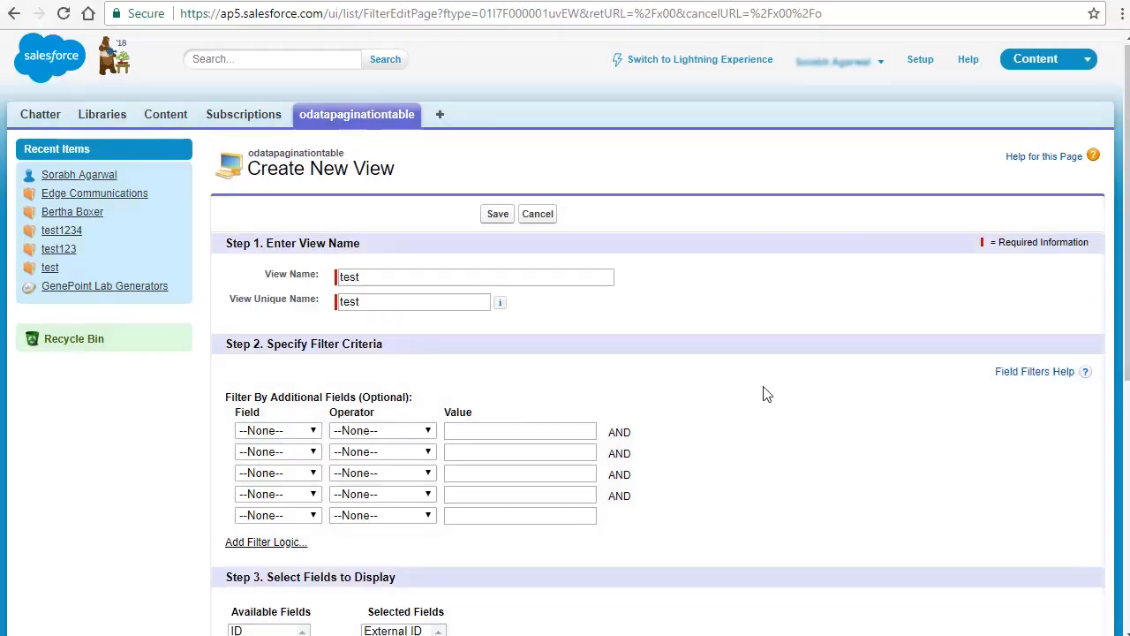
# Add ID, recorddate, recordname and recordnum to the view's displayed fields, then save it as visible to all users
pyautogui.scroll(-5, 401, 212)
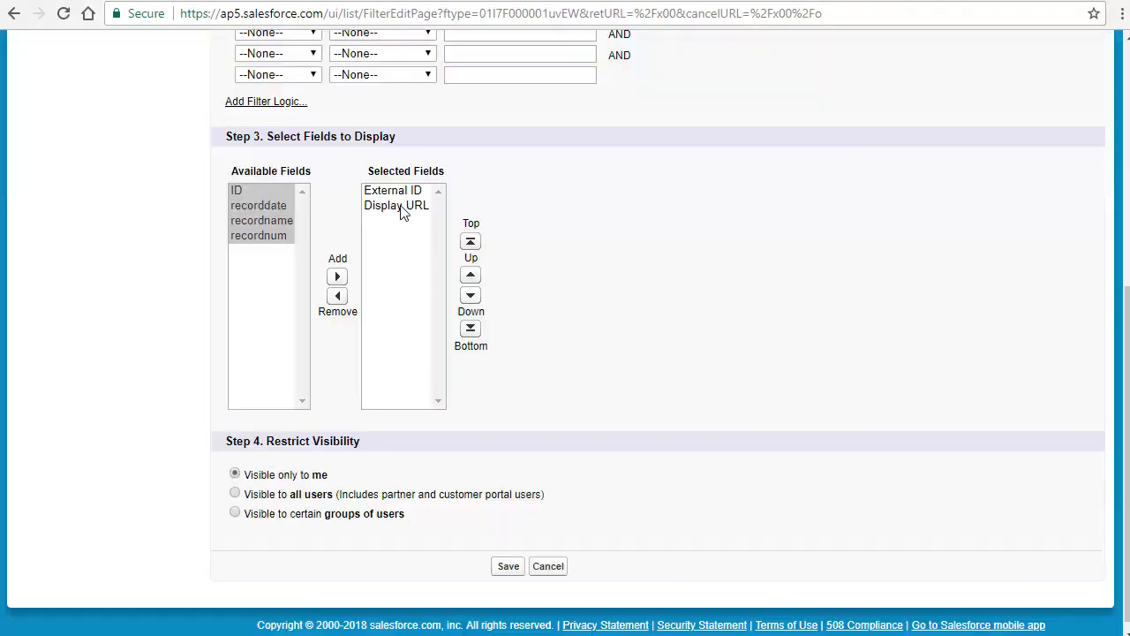
pyautogui.click(238, 192)
pyautogui.keyDown('shift'); pyautogui.click(268, 244); pyautogui.keyUp('shift')
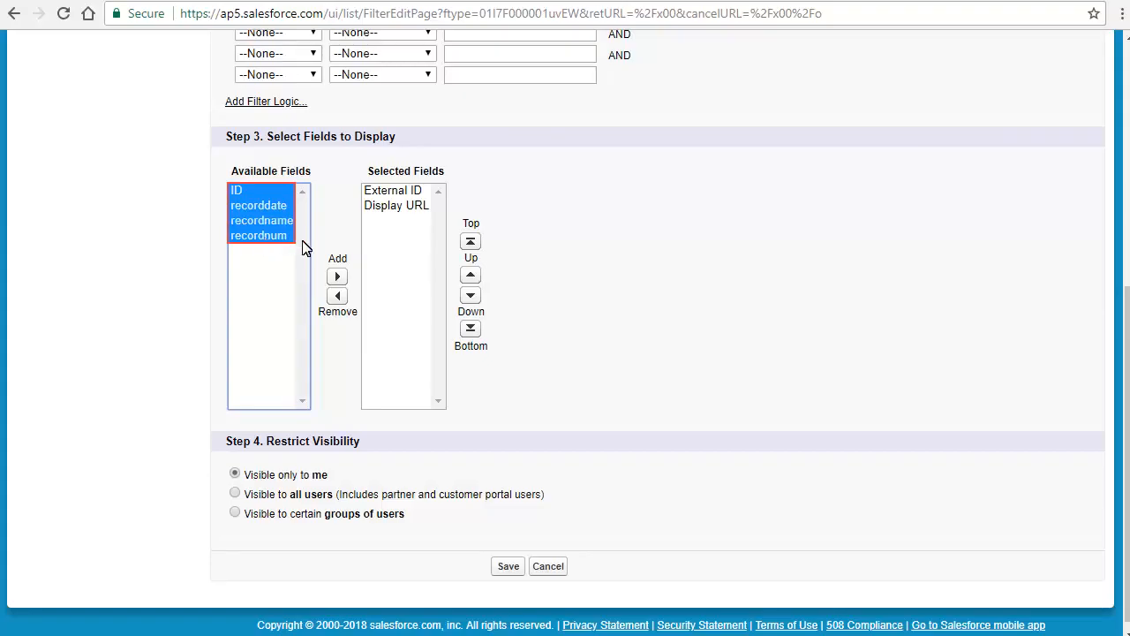
pyautogui.click(337, 276)
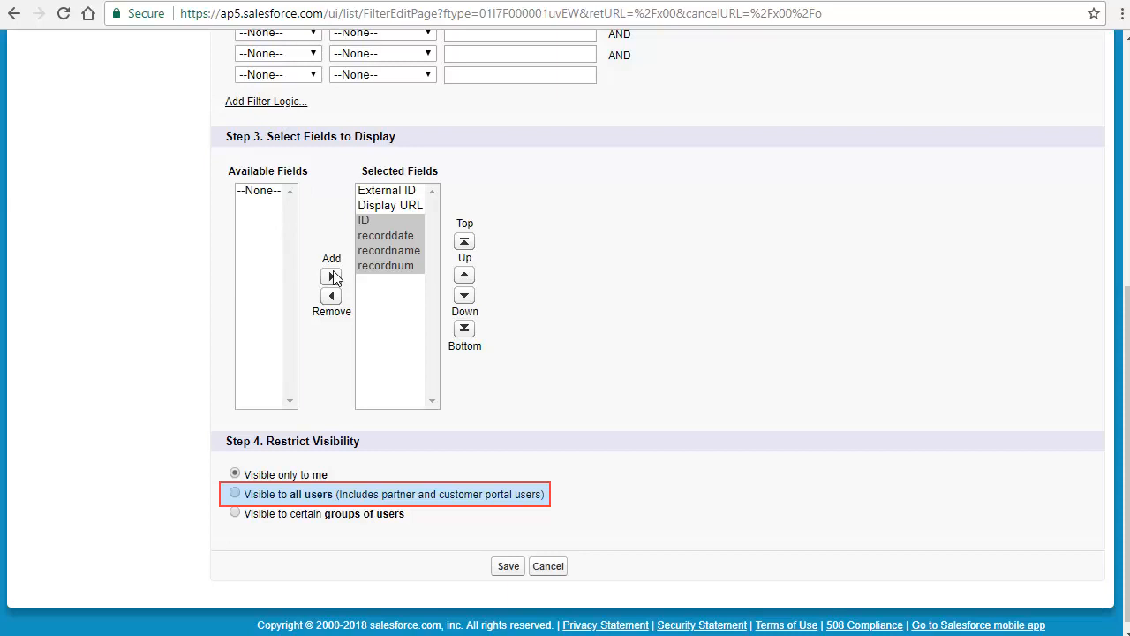
pyautogui.click(235, 492)
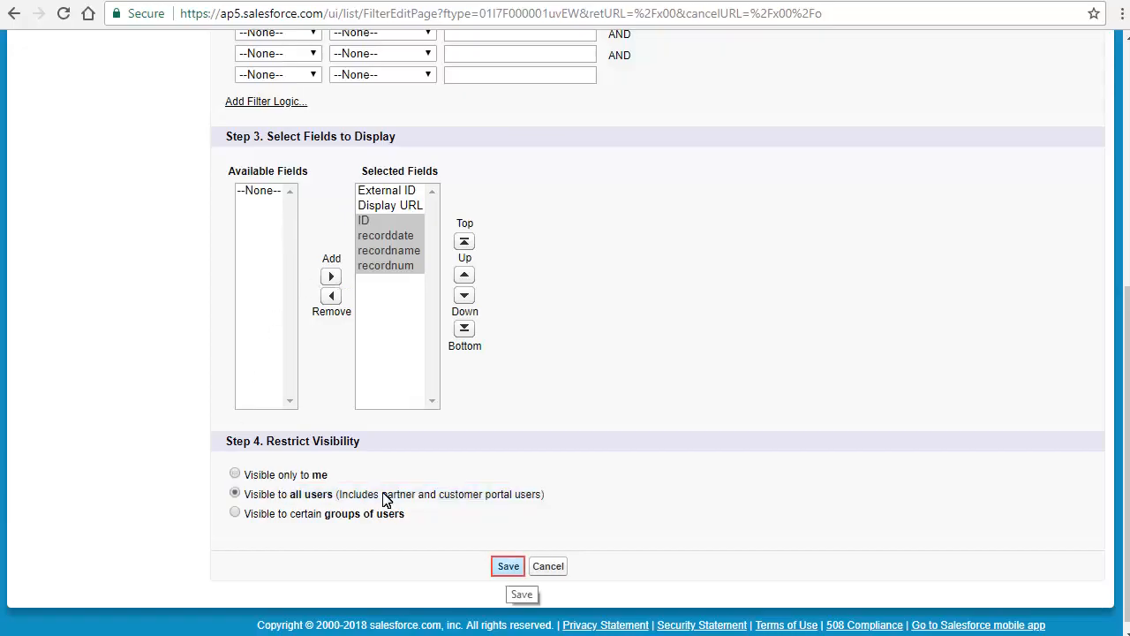
pyautogui.click(508, 568)
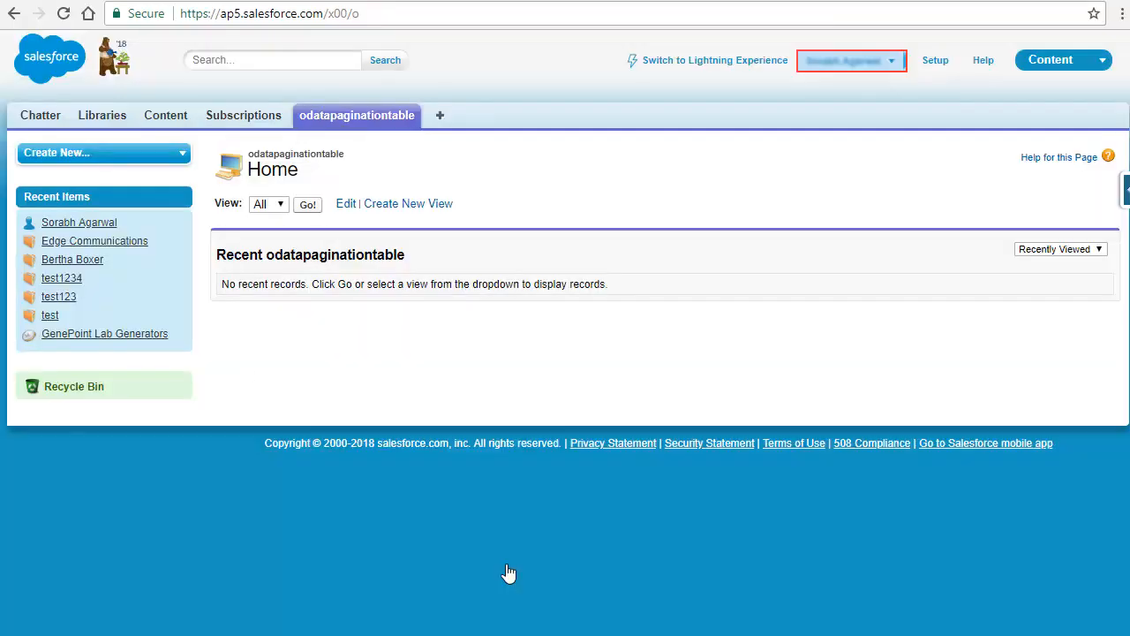
# Open Authentication Settings for External Systems in the personal section of My Settings
pyautogui.click(889, 69)
pyautogui.click(767, 116)
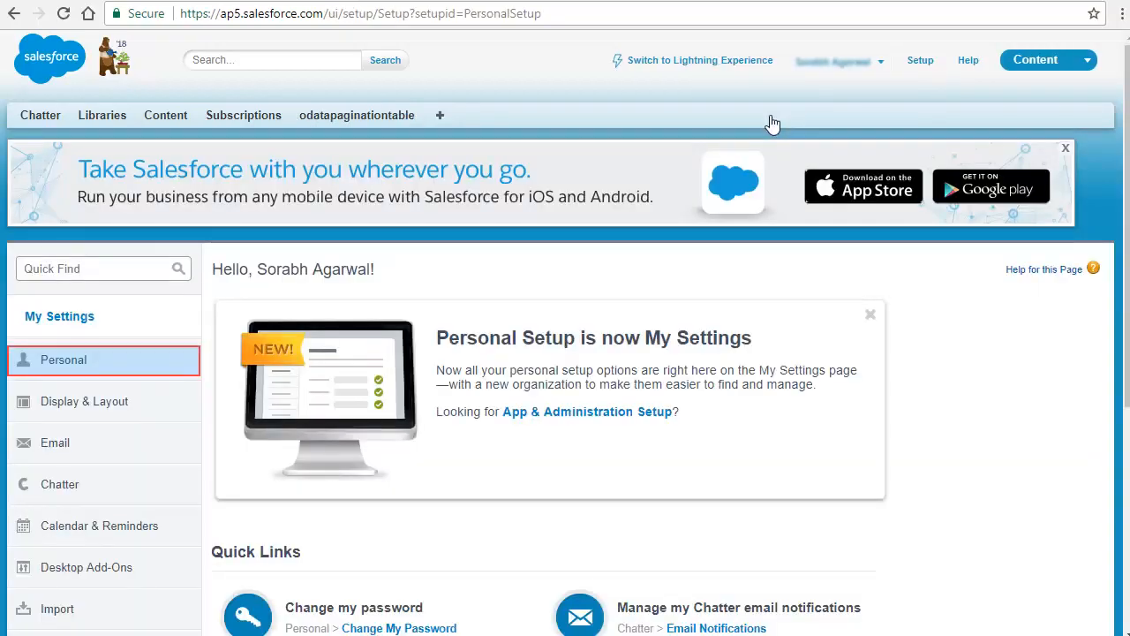
pyautogui.click(44, 361)
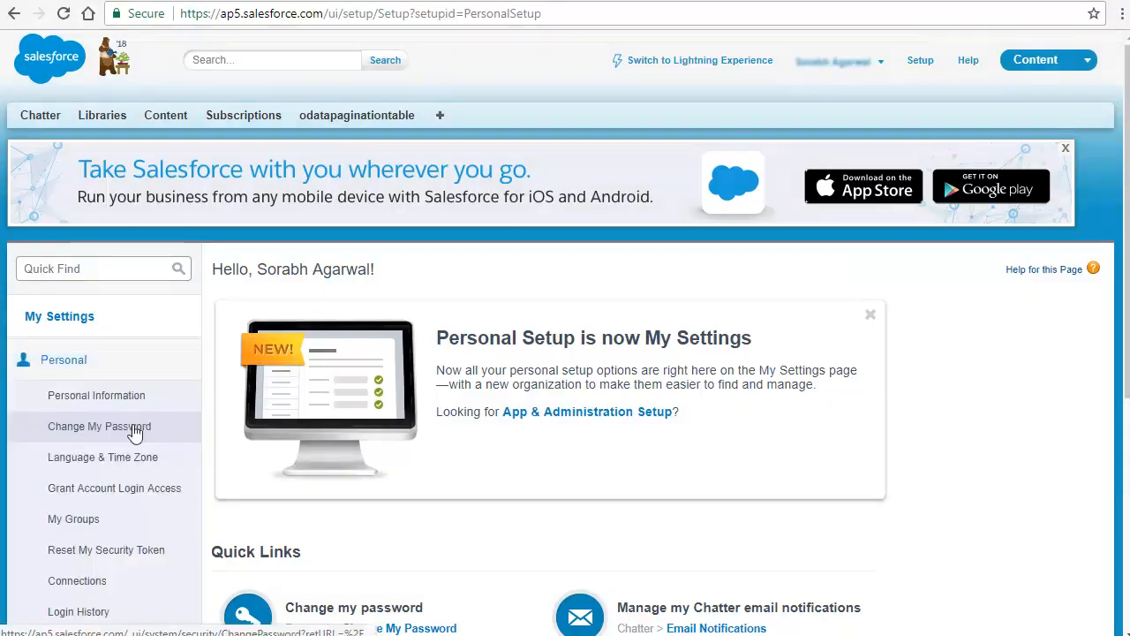
pyautogui.scroll(-2, 132, 433)
pyautogui.click(89, 537)
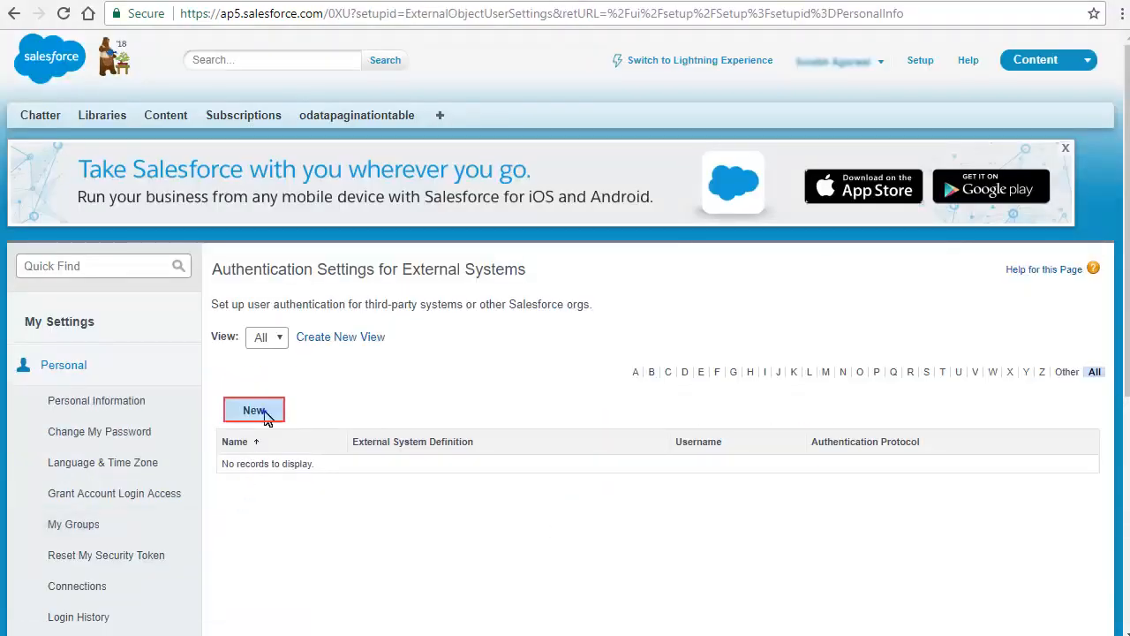
# Create a password authentication entry for the ODataPagination data source with the user, username and password, and save it
pyautogui.click(255, 411)
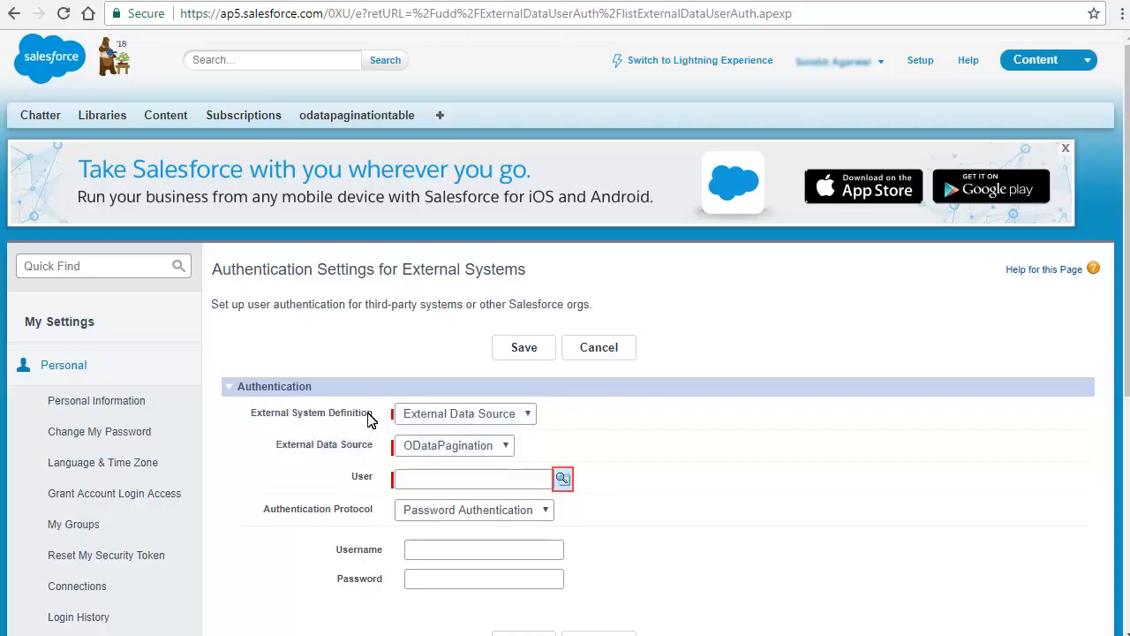
pyautogui.click(562, 478)
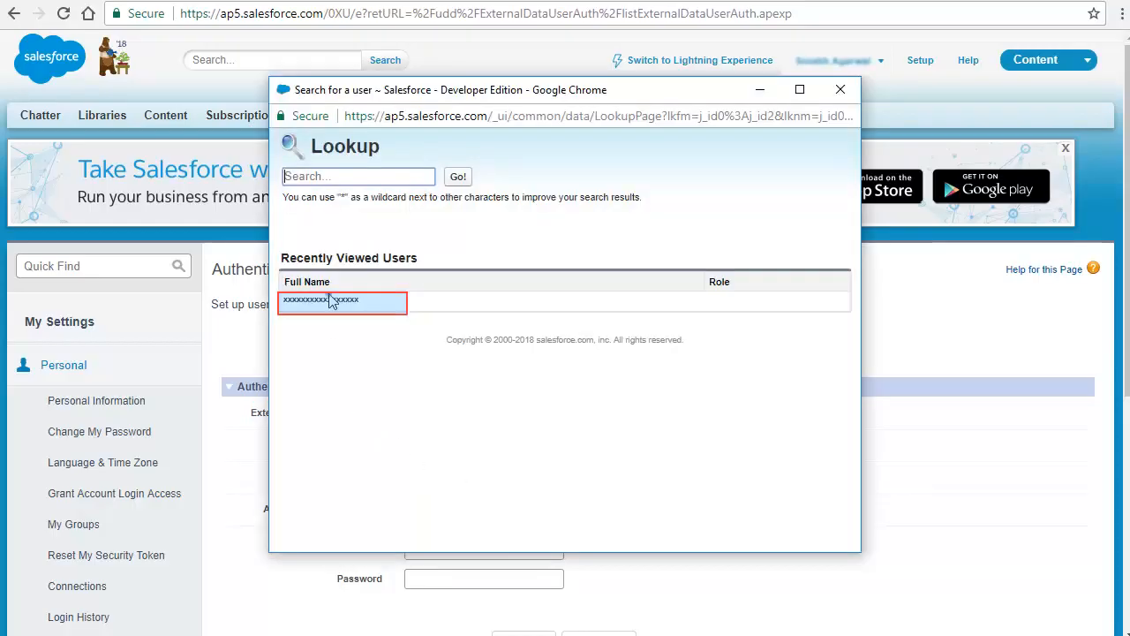
pyautogui.click(330, 300)
pyautogui.scroll(-1, 565, 354)
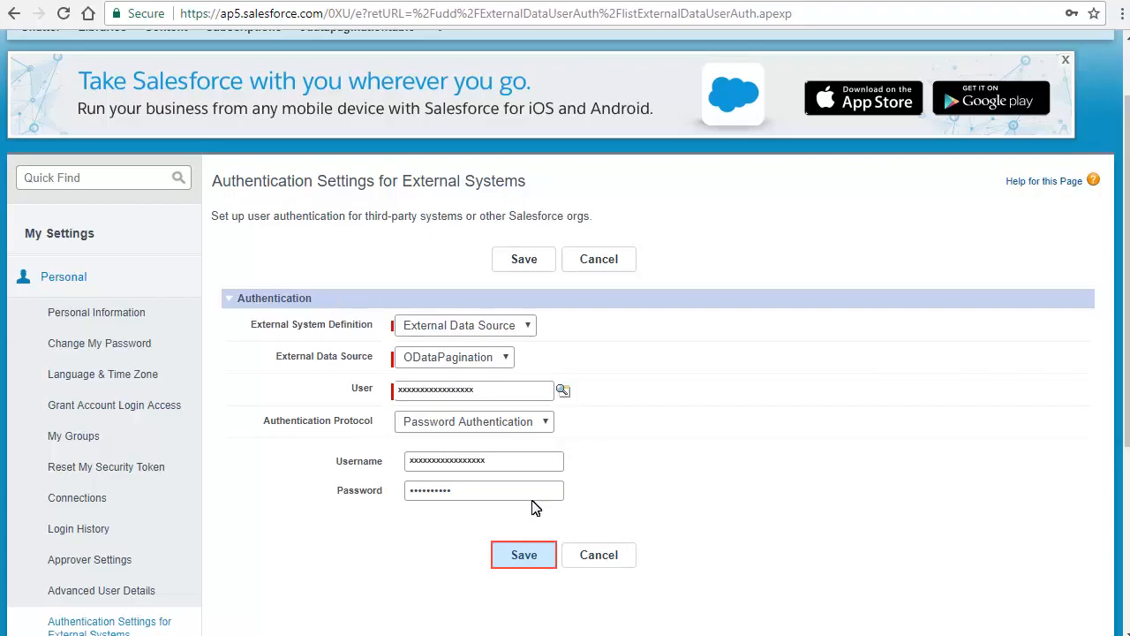
pyautogui.click(538, 560)
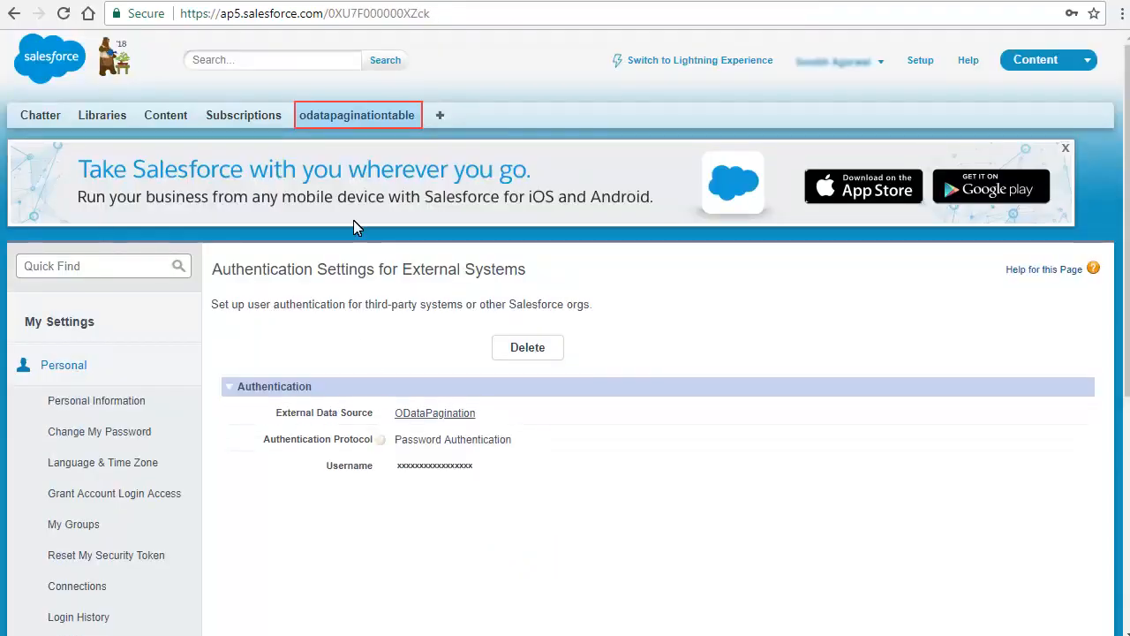
# Display the odatapaginationtable records in the test view and page through to page 3
pyautogui.click(354, 116)
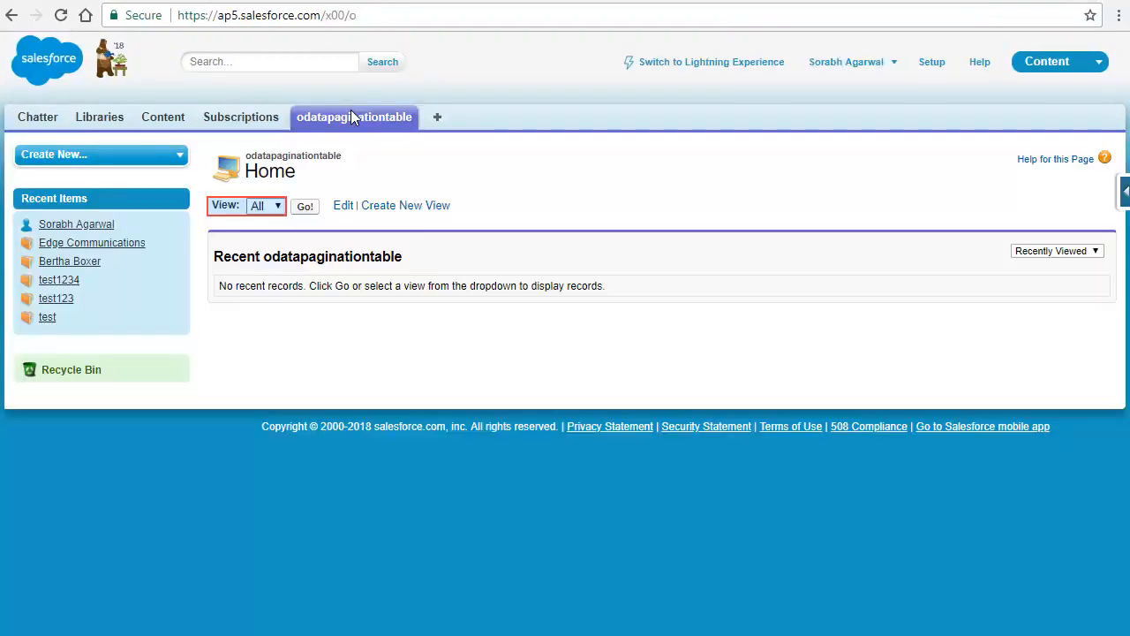
pyautogui.click(278, 207)
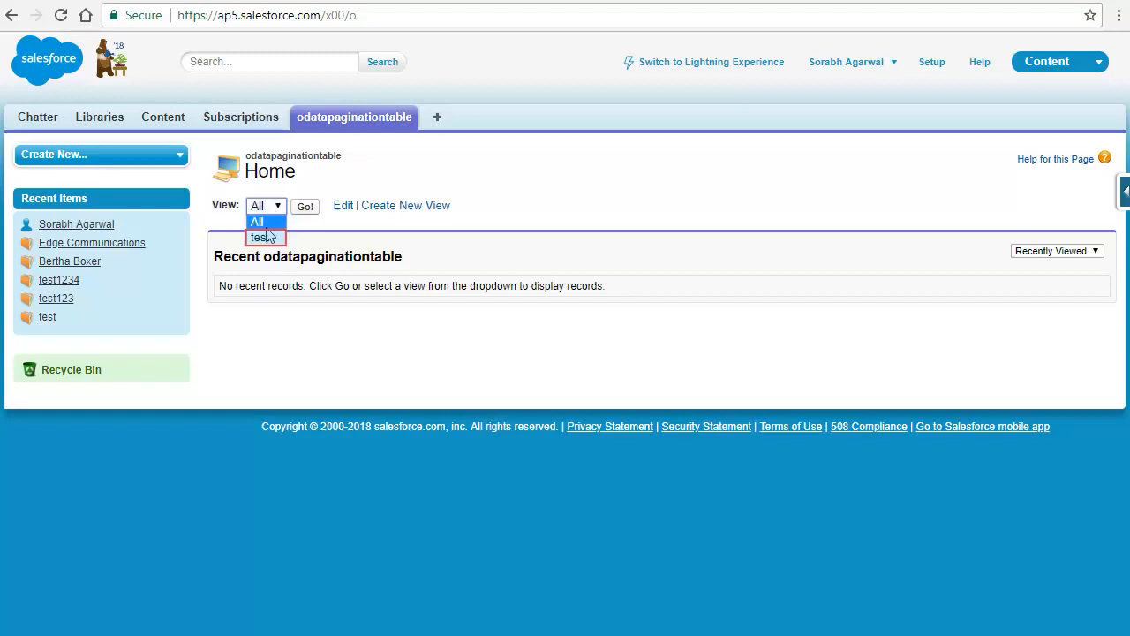
pyautogui.click(268, 233)
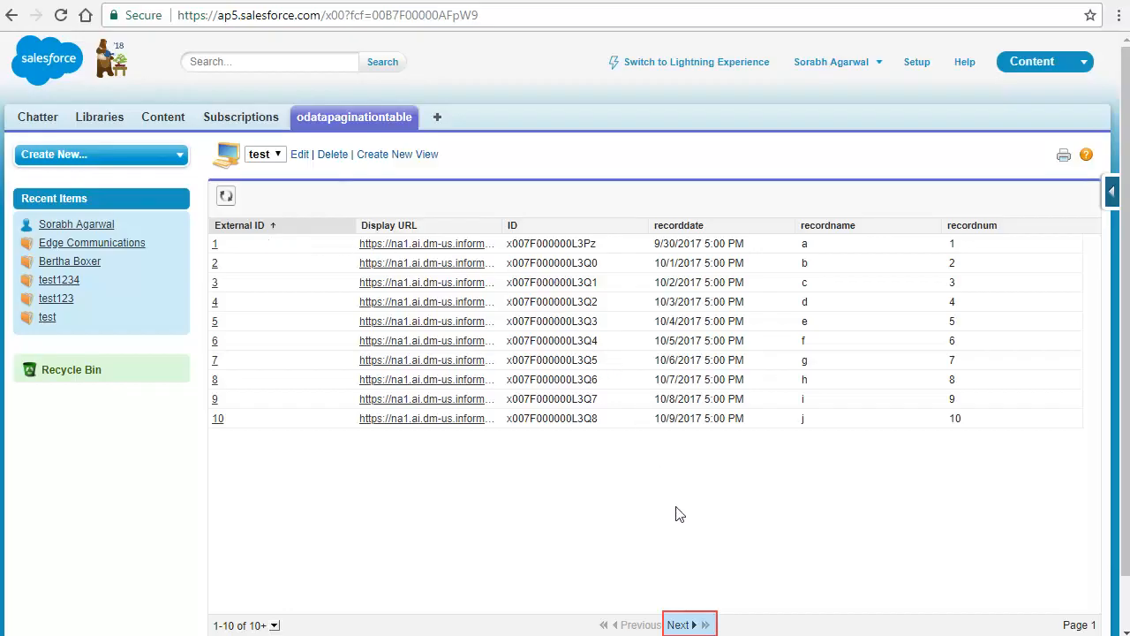
pyautogui.click(682, 624)
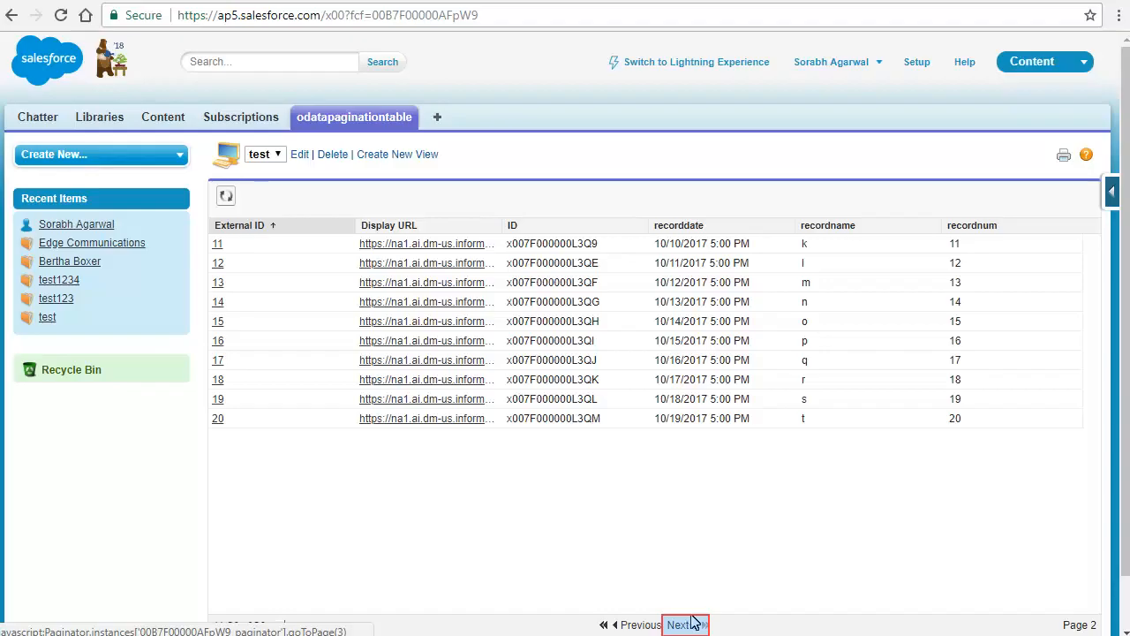
pyautogui.click(694, 623)
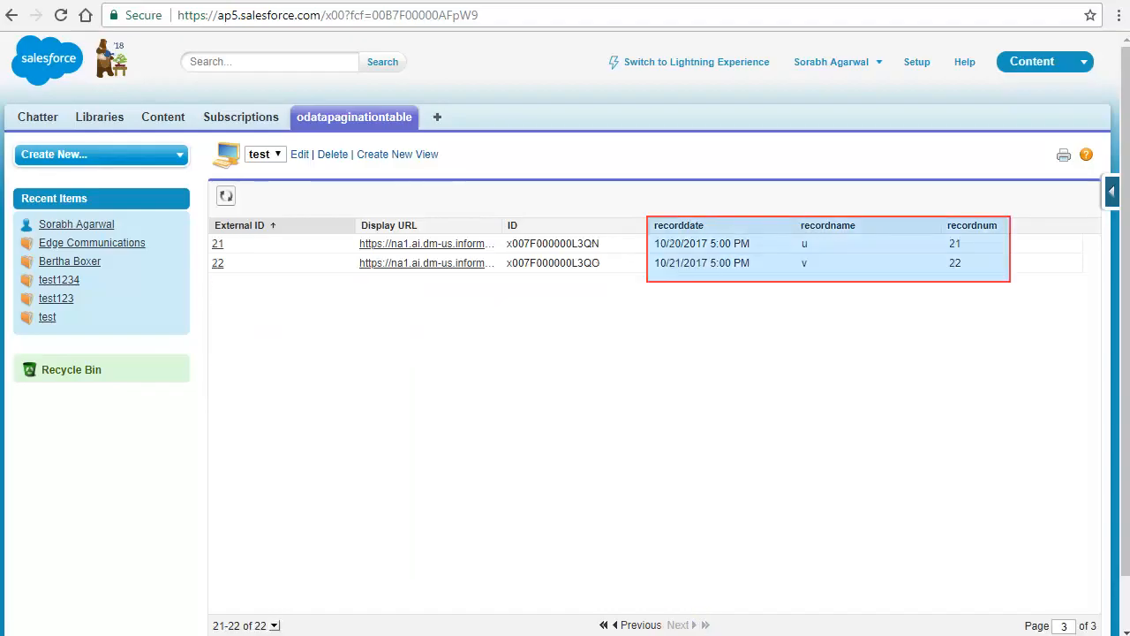